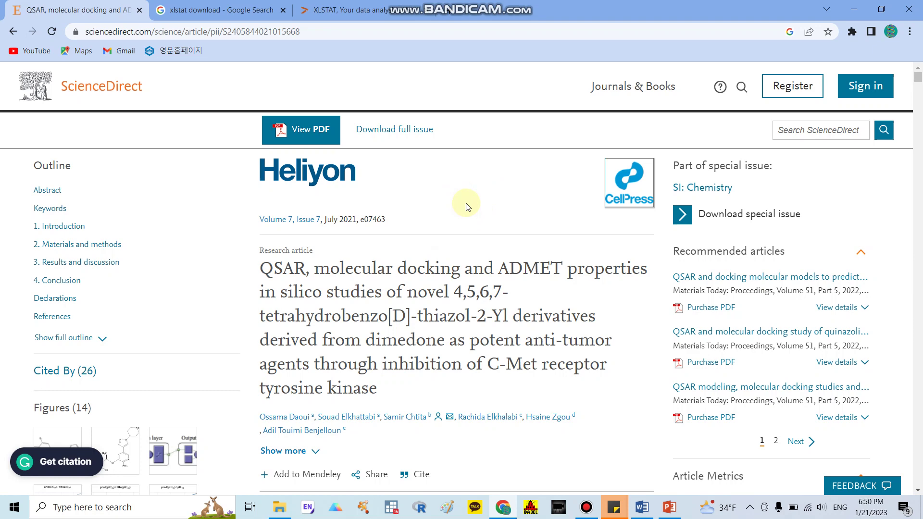
Step: Scroll the QSAR article to section 3.1, showing Eq. (7) with N, R, R², MSE and F values
scroll(464, 254, down, 1)
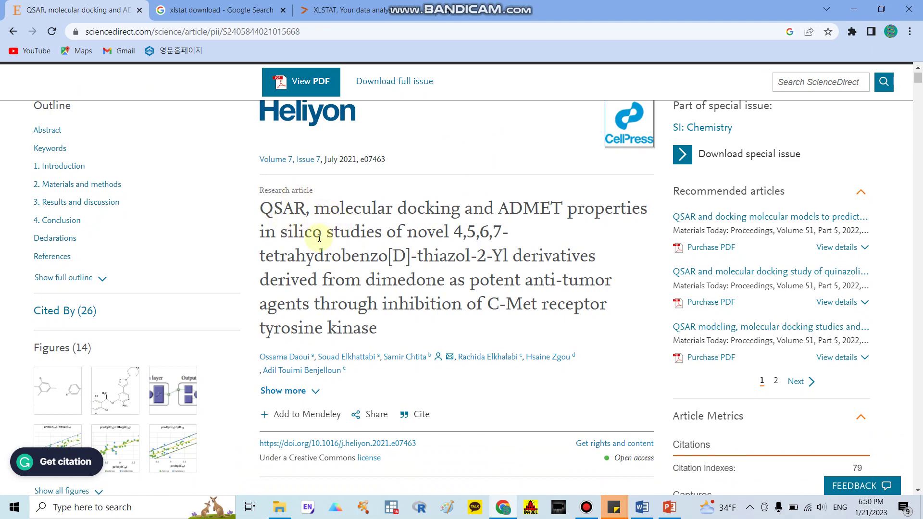
scroll(450, 296, up, 1)
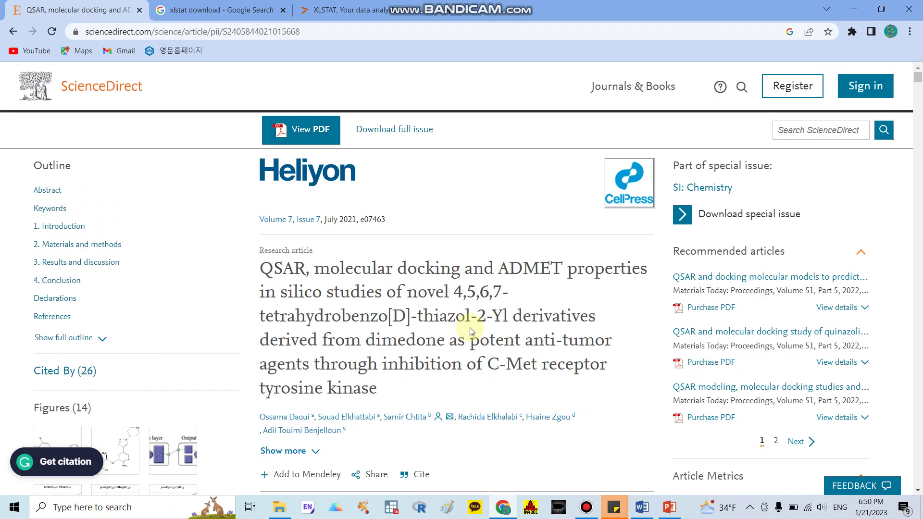
scroll(472, 327, down, 10)
scroll(472, 327, down, 15)
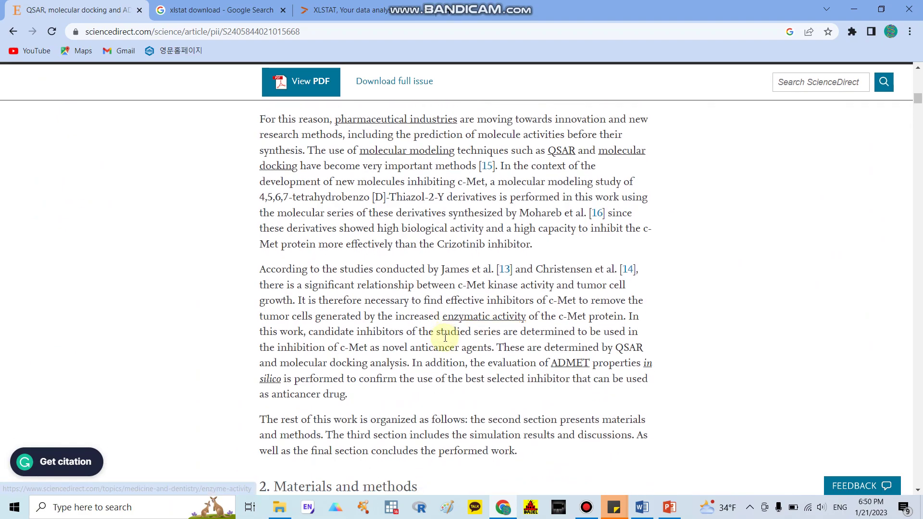
scroll(438, 345, down, 15)
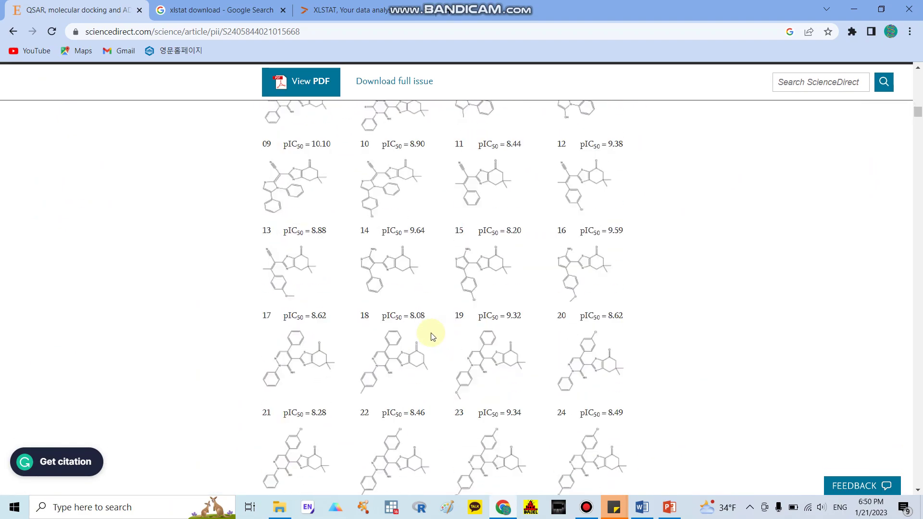
scroll(432, 336, down, 12)
scroll(428, 334, up, 2)
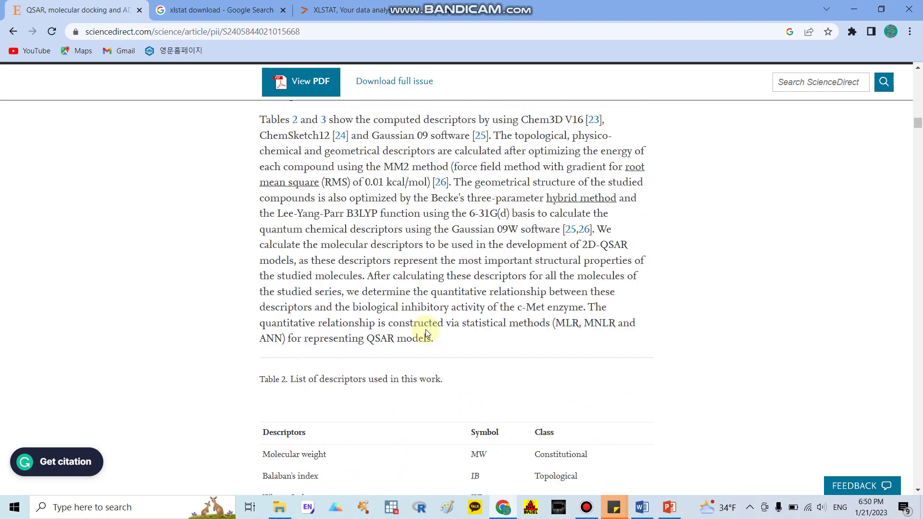
scroll(425, 333, down, 4)
scroll(424, 332, down, 20)
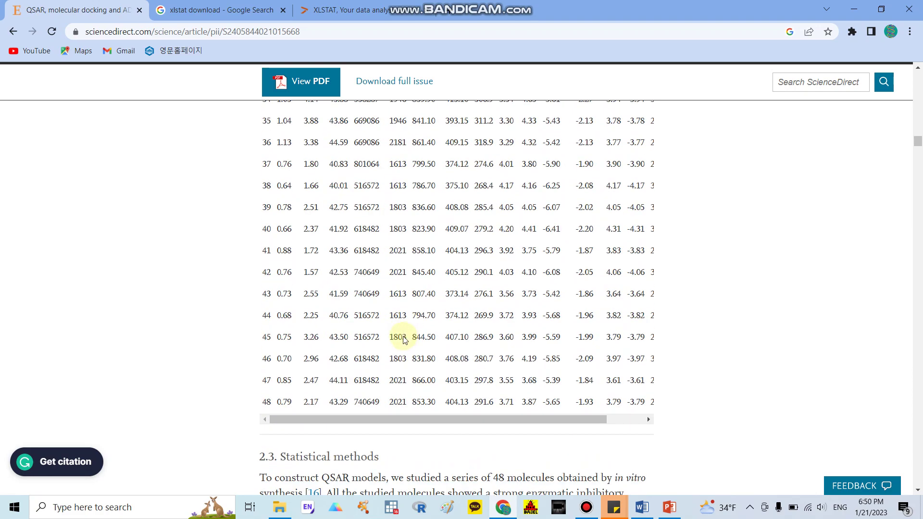
scroll(389, 332, down, 9)
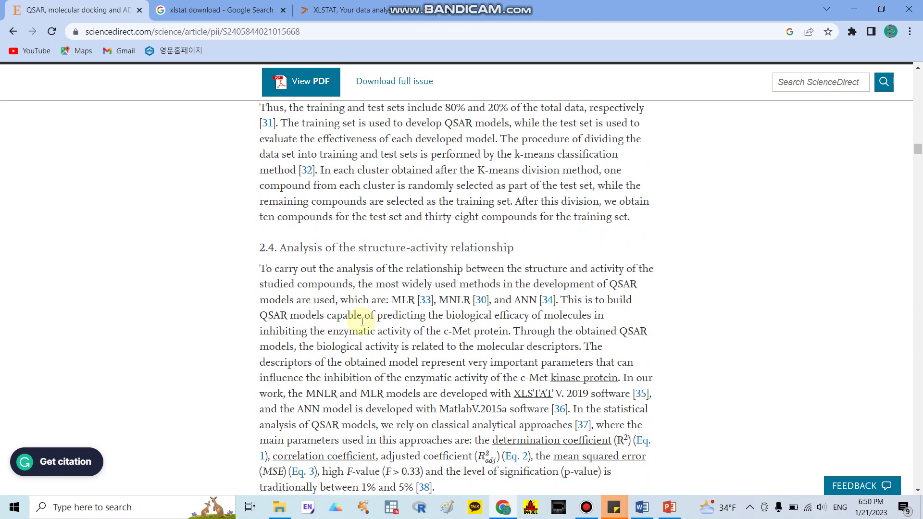
scroll(362, 317, down, 12)
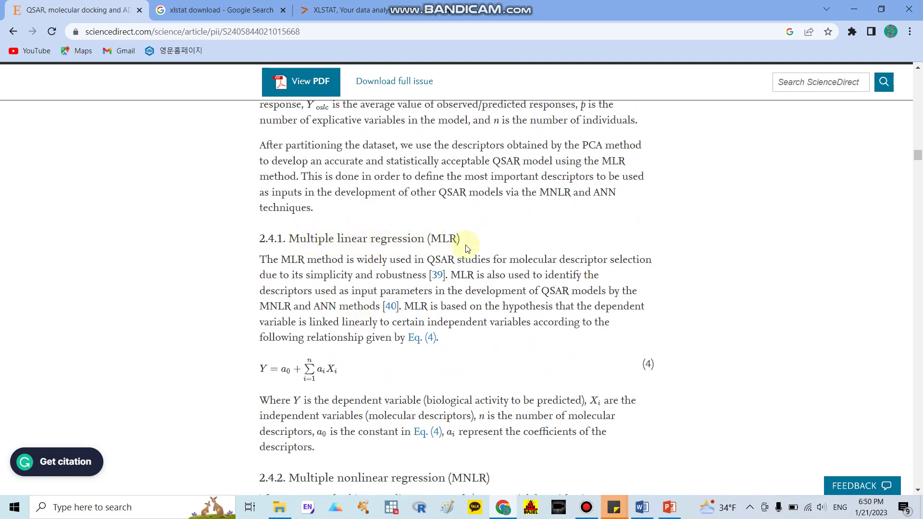
scroll(342, 414, down, 2)
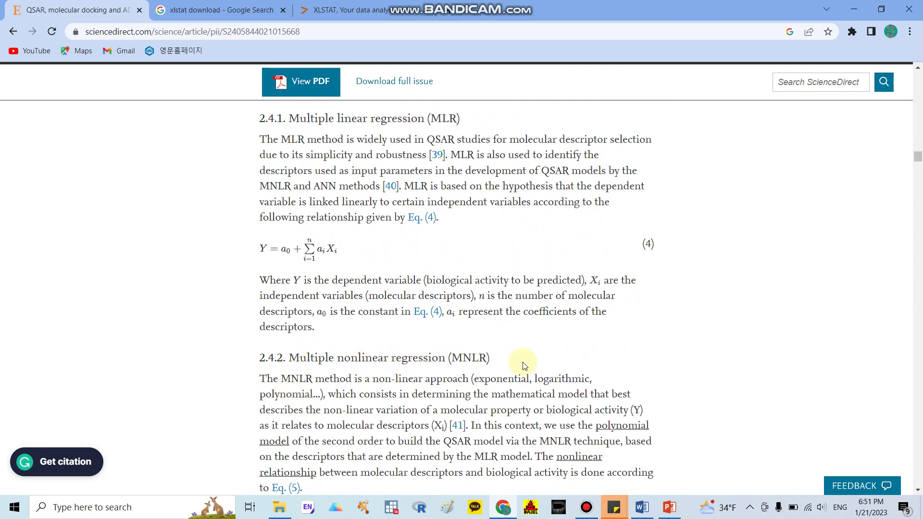
scroll(524, 366, up, 1)
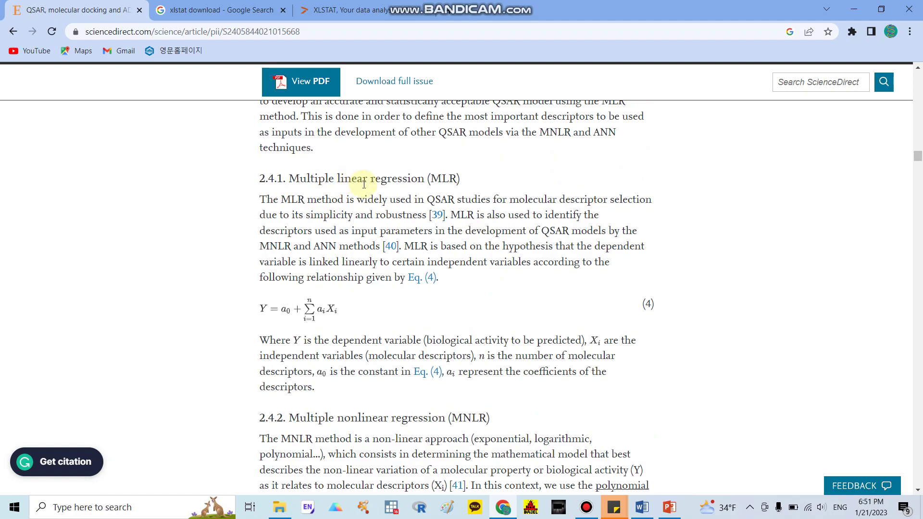
scroll(425, 223, down, 20)
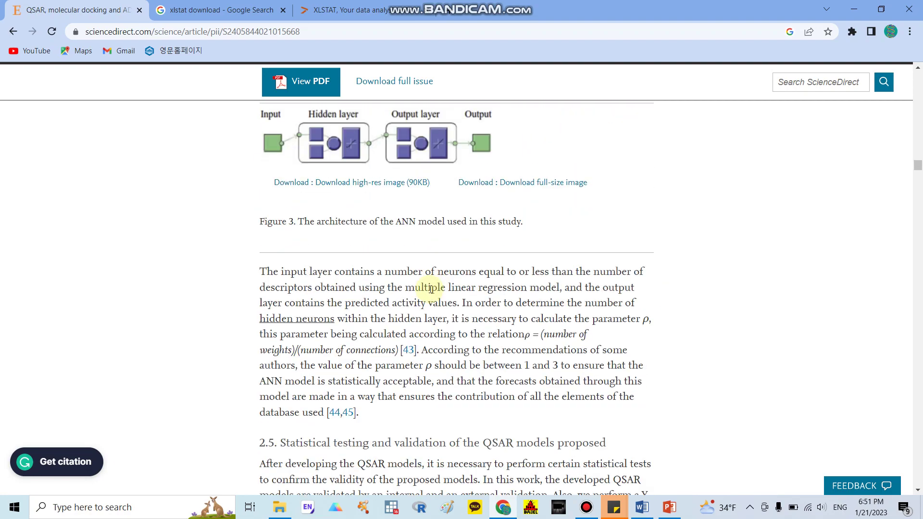
scroll(414, 292, down, 20)
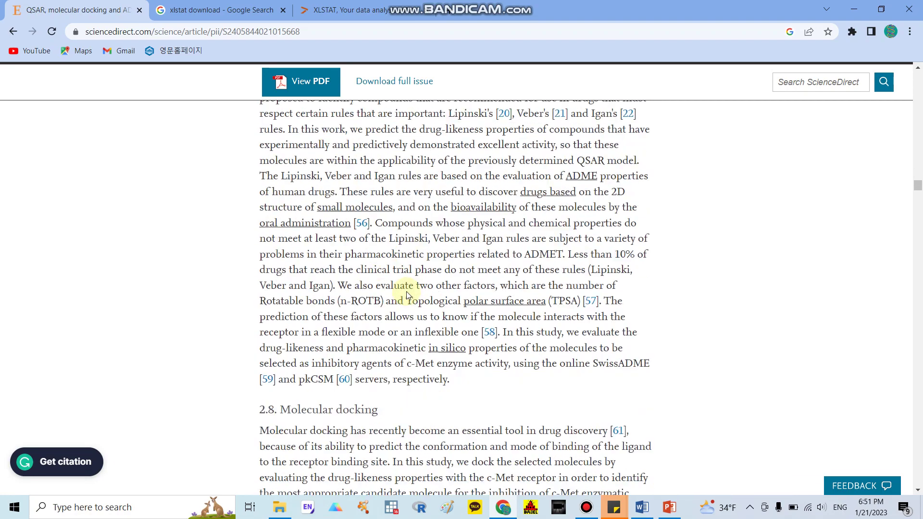
scroll(406, 297, down, 20)
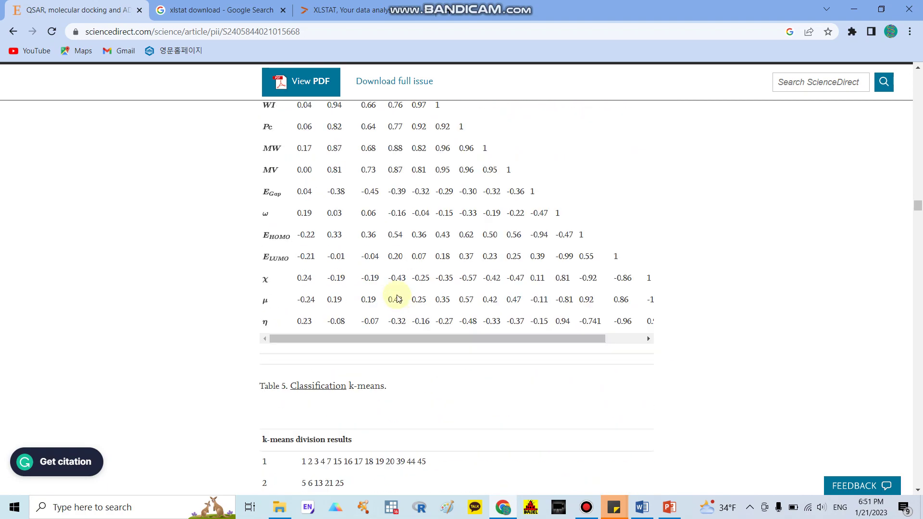
scroll(348, 320, up, 4)
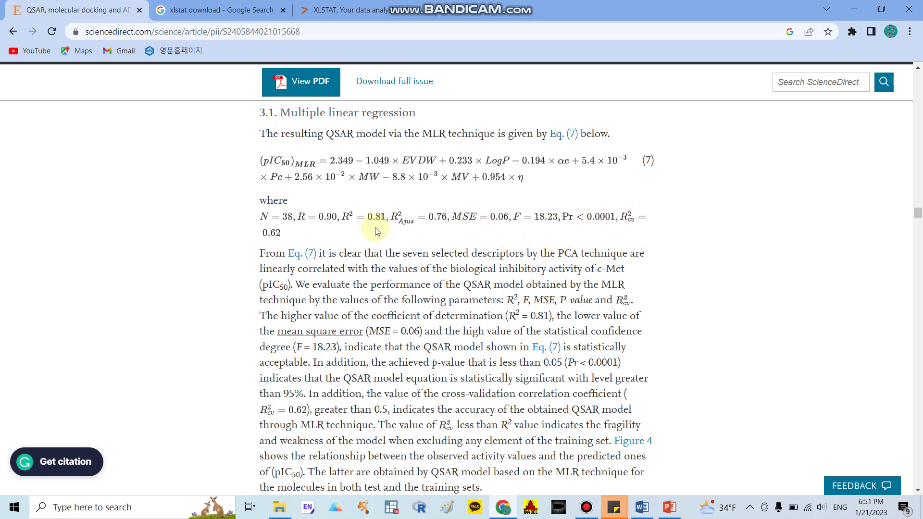
scroll(364, 294, down, 1)
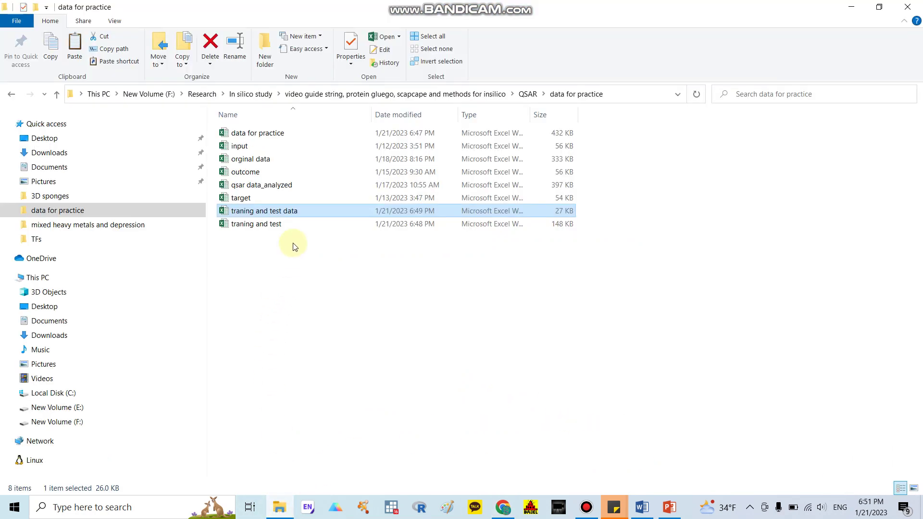
Step: Open the 'traning and test data' workbook from the data for practice folder
double_click(294, 212)
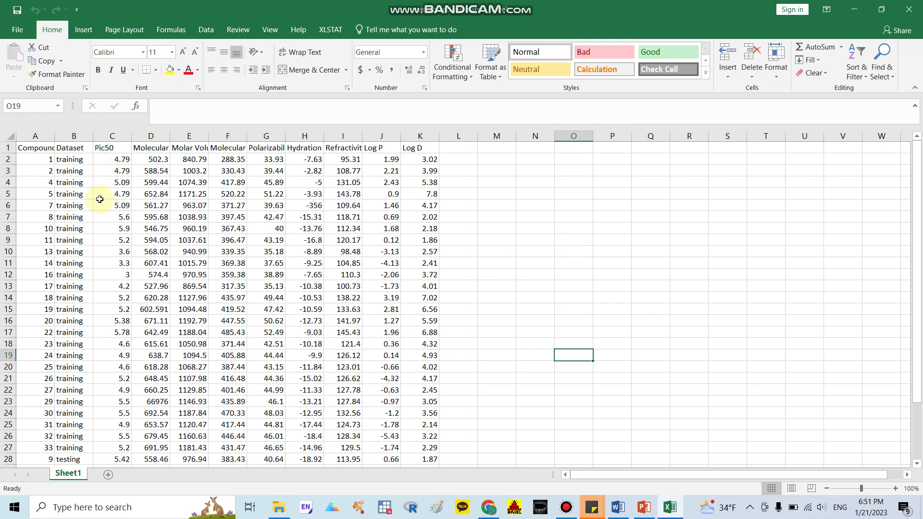
drag(61, 159, 73, 460)
scroll(84, 305, up, 3)
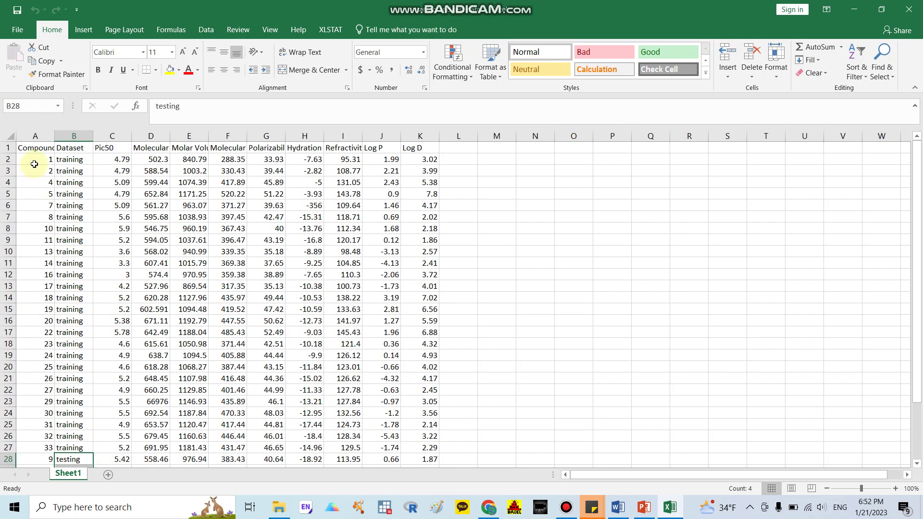
drag(35, 147, 47, 428)
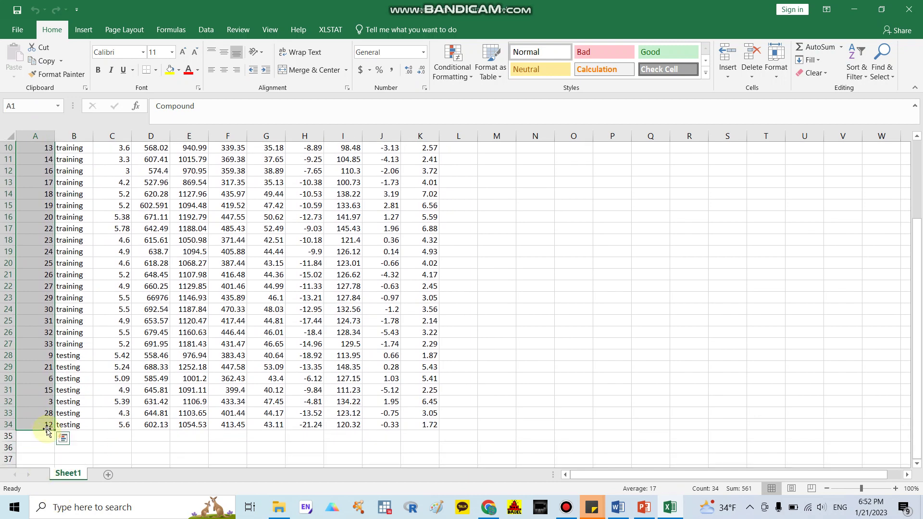
scroll(71, 366, up, 3)
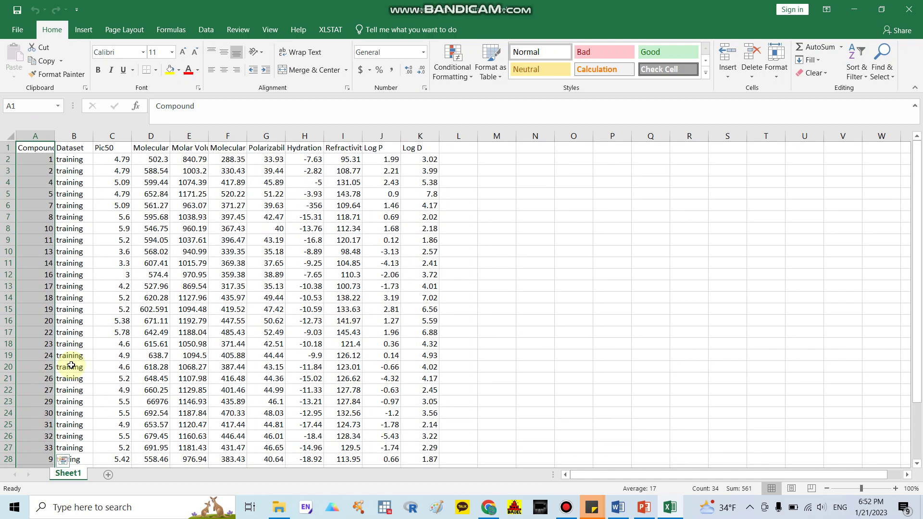
click(40, 159)
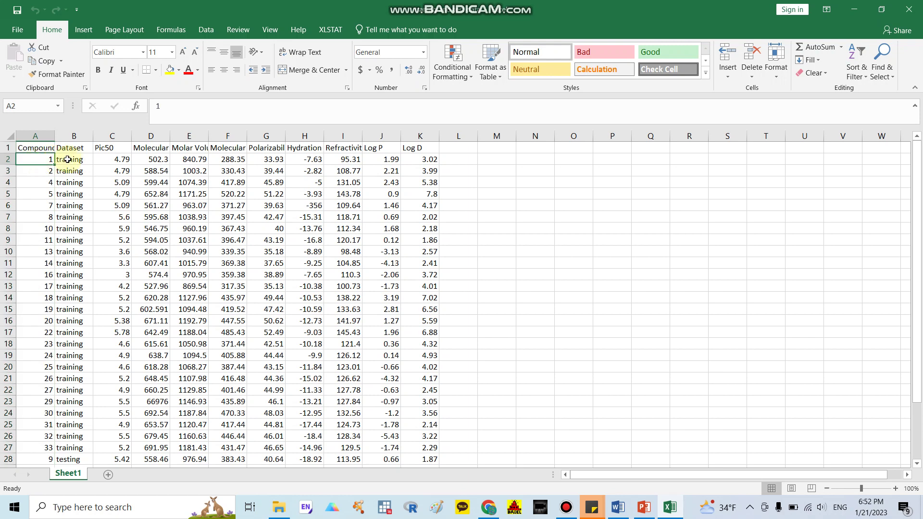
drag(72, 157, 69, 449)
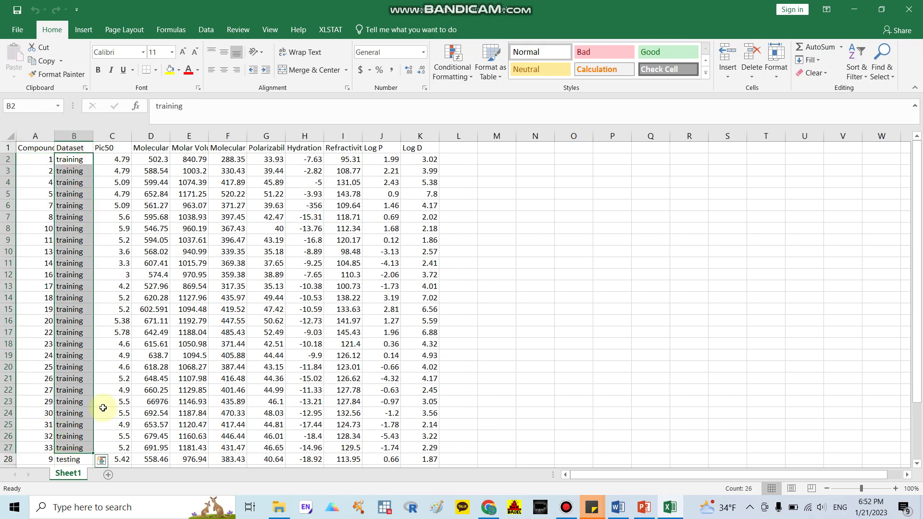
scroll(98, 408, down, 2)
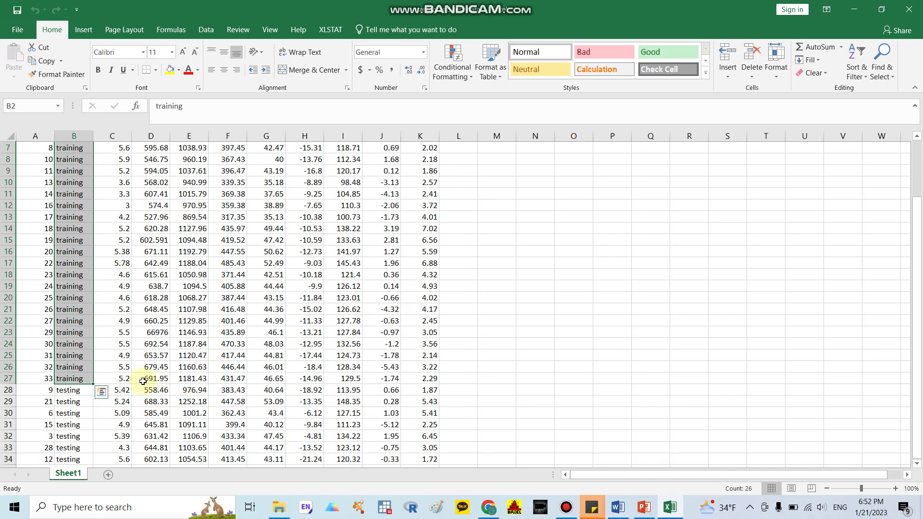
scroll(136, 377, down, 1)
drag(73, 357, 69, 424)
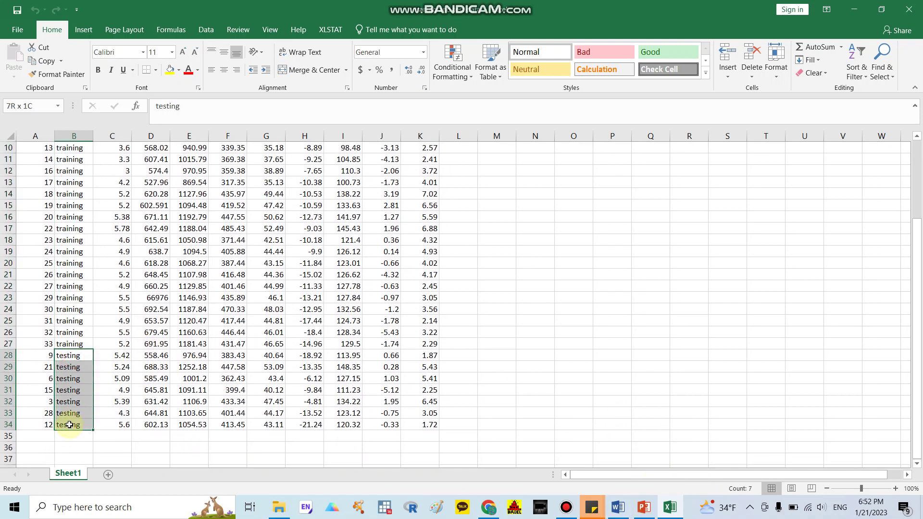
scroll(141, 383, up, 3)
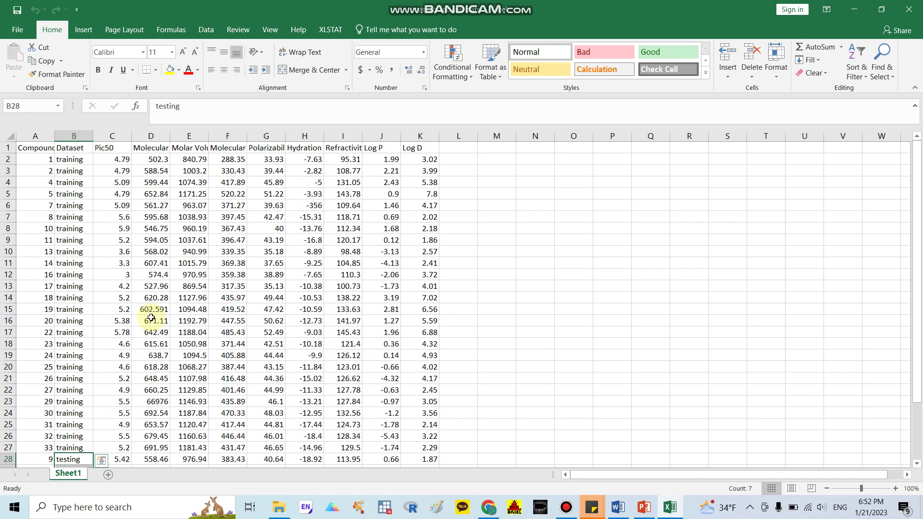
click(115, 147)
key(ctrl+shift+Down)
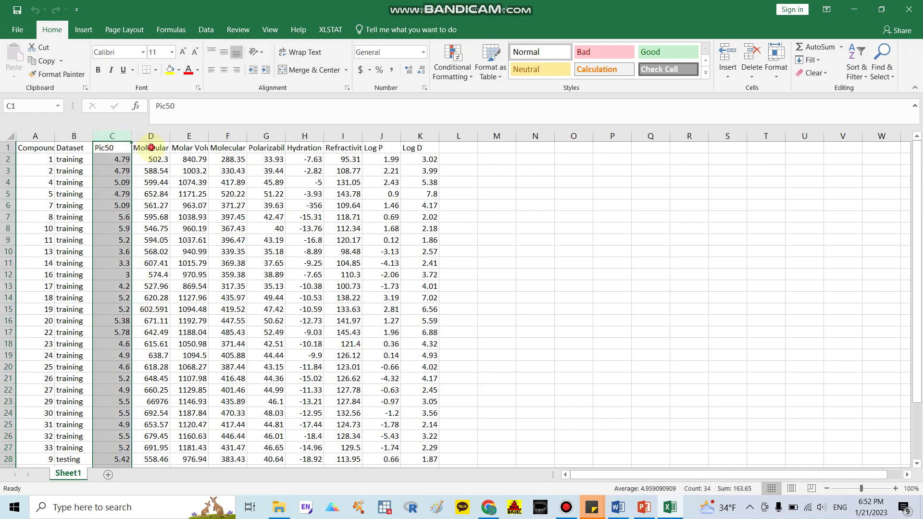
drag(151, 148, 411, 150)
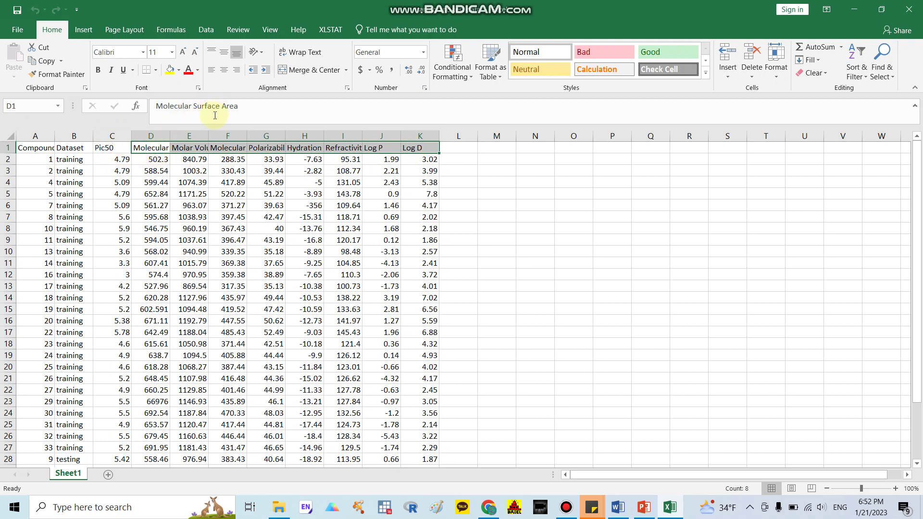
click(382, 148)
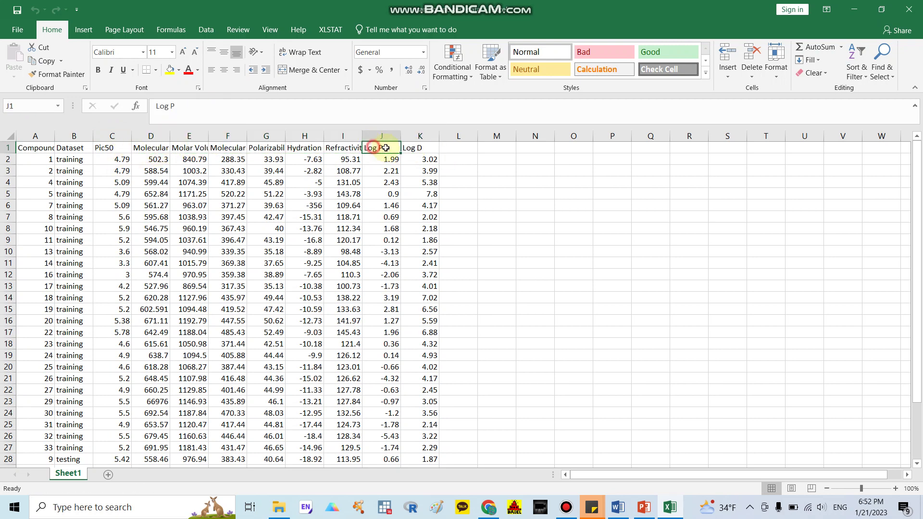
click(410, 147)
click(560, 217)
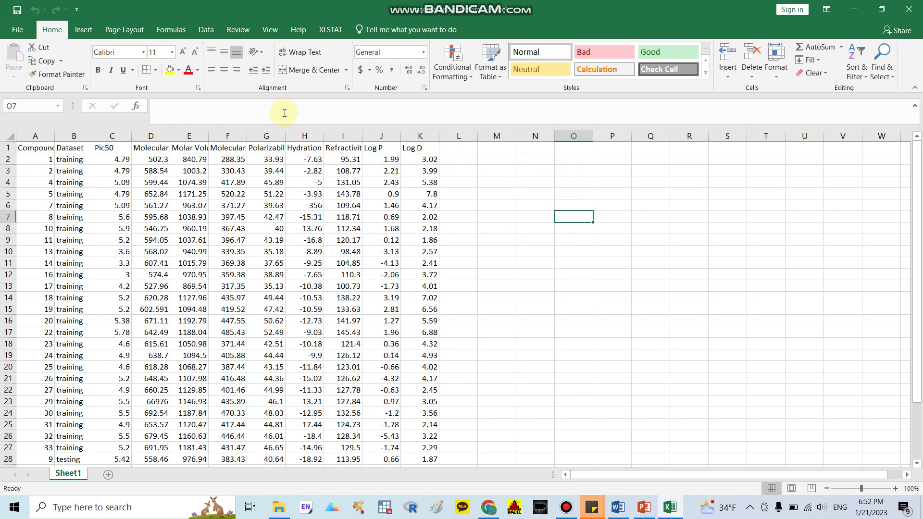
Step: Launch the XLSTAT add-in from its ribbon tab with Start XLSTAT
click(330, 30)
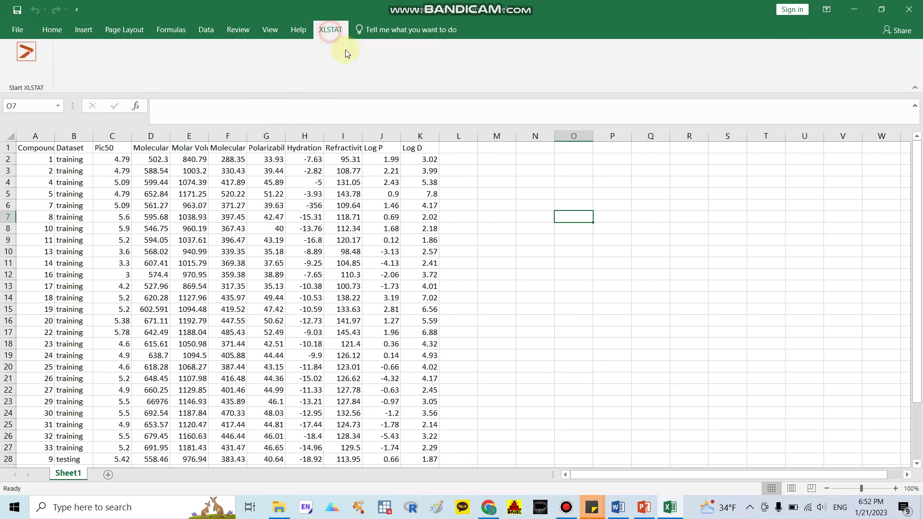
click(25, 60)
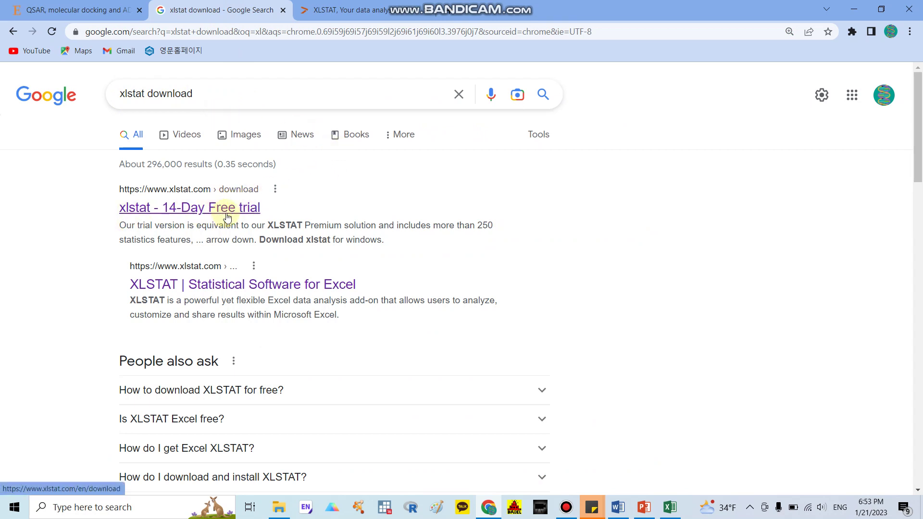
Step: Browse the XLSTAT 14-day free trial download page, then go back to the Excel compound sheet
click(328, 10)
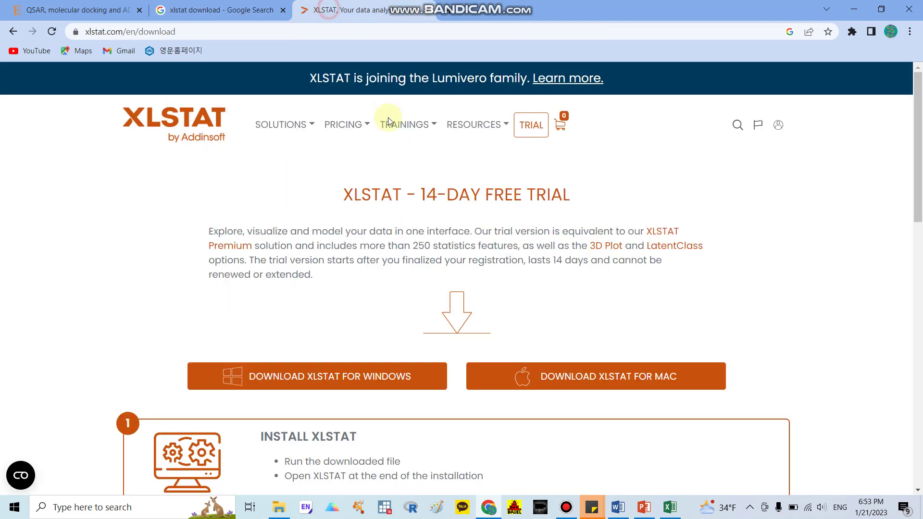
scroll(383, 276, down, 1)
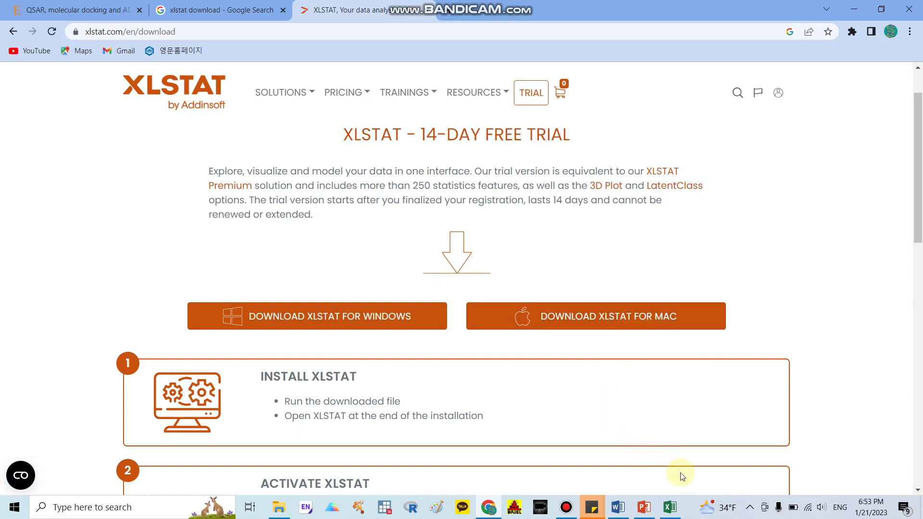
click(670, 507)
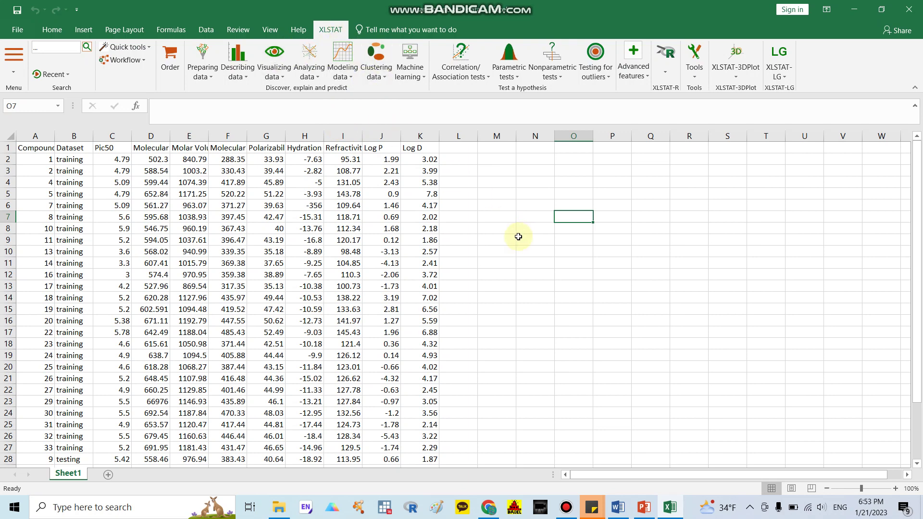
Step: Start an XLSTAT Linear regression and set Pic50 range C1:C27 as the dependent variable
click(348, 82)
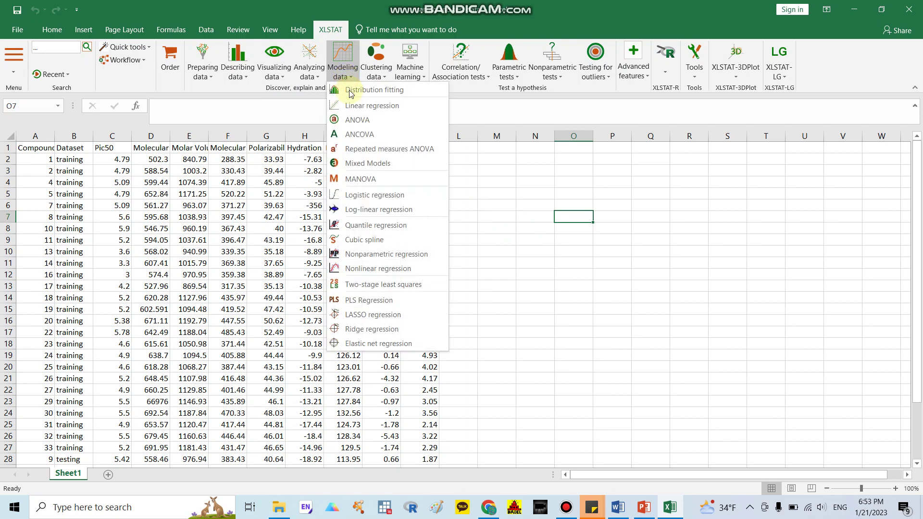
click(357, 108)
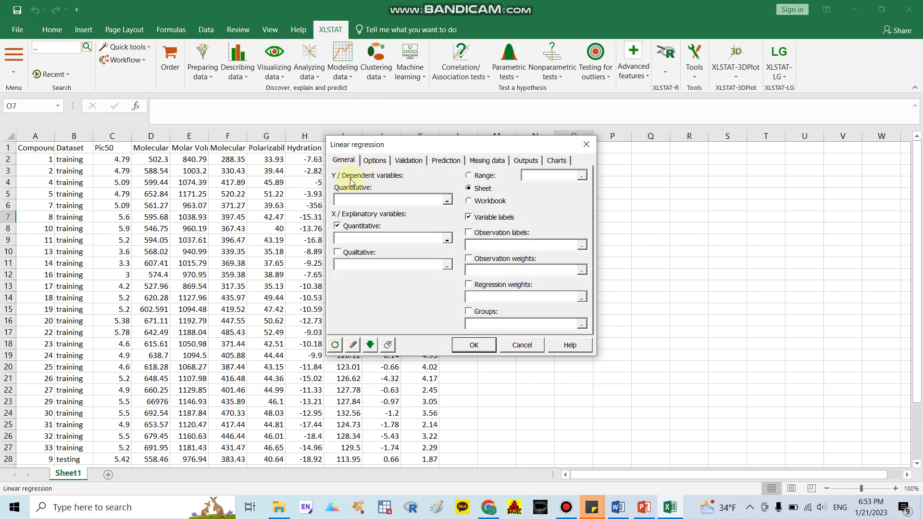
drag(416, 144, 548, 145)
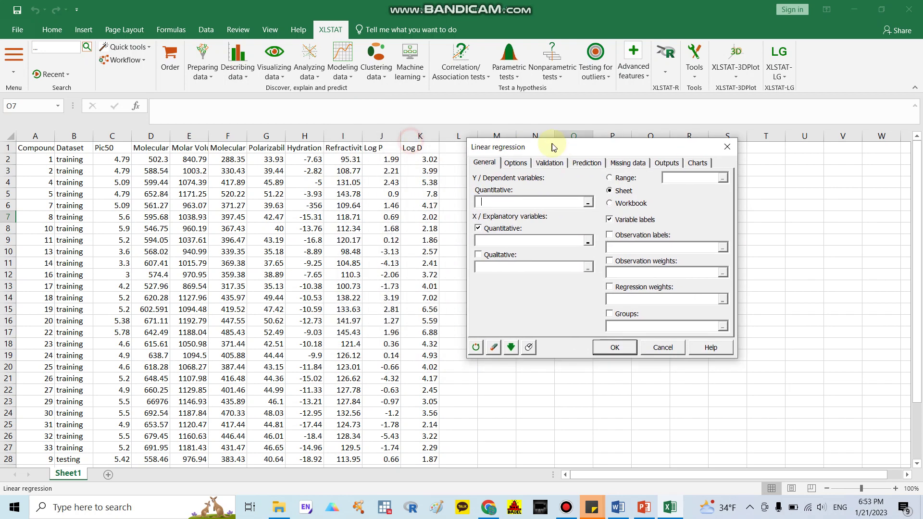
click(583, 202)
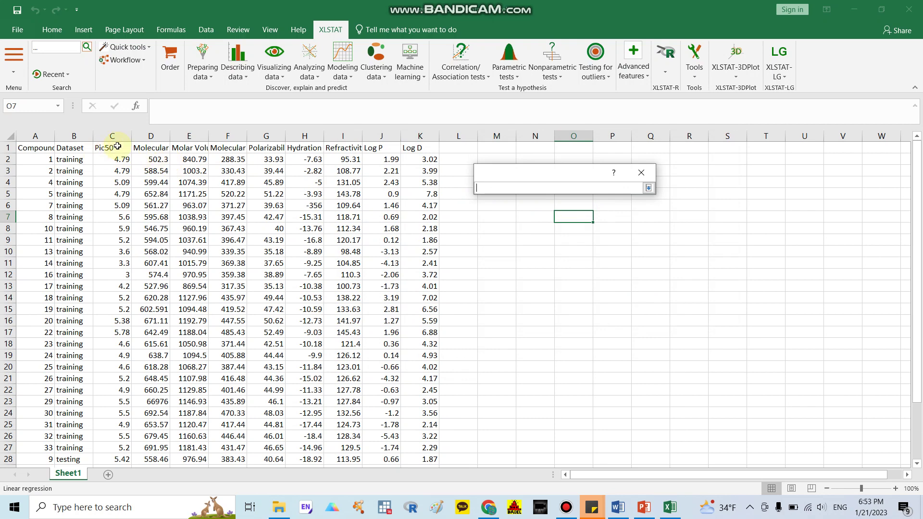
drag(117, 146, 109, 370)
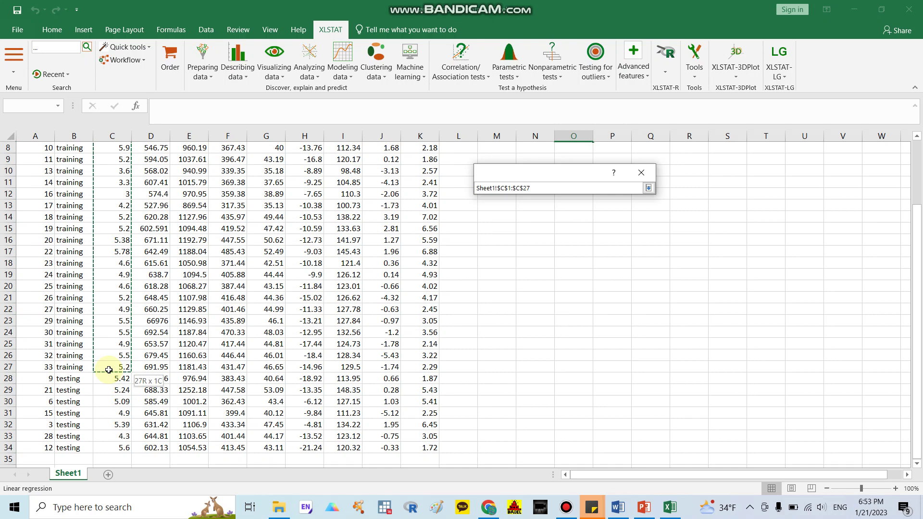
drag(110, 370, 109, 369)
key(Return)
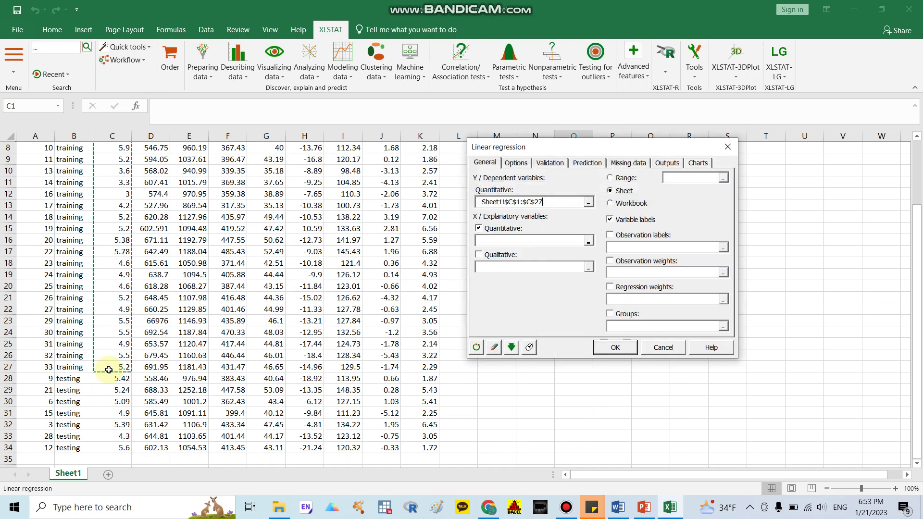
Step: Set the descriptor columns D1:K27 as the quantitative explanatory variables
click(589, 241)
scroll(310, 260, up, 3)
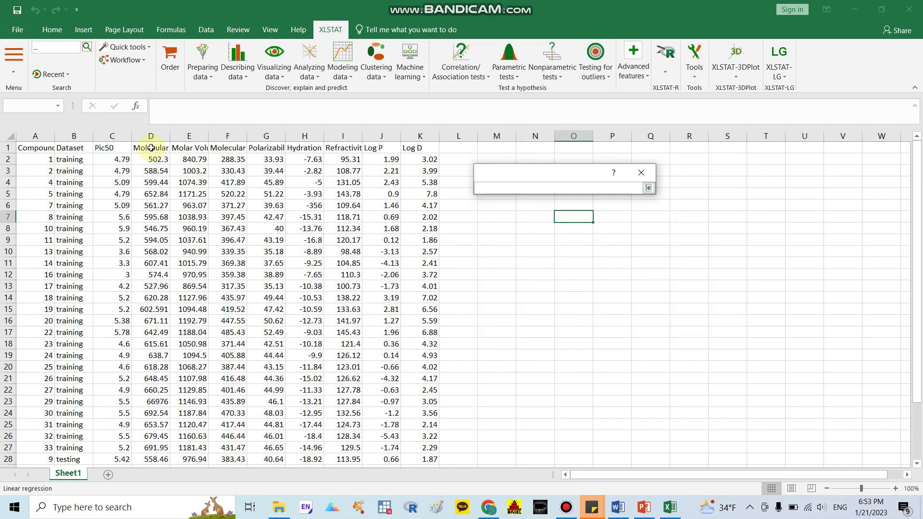
drag(151, 147, 416, 446)
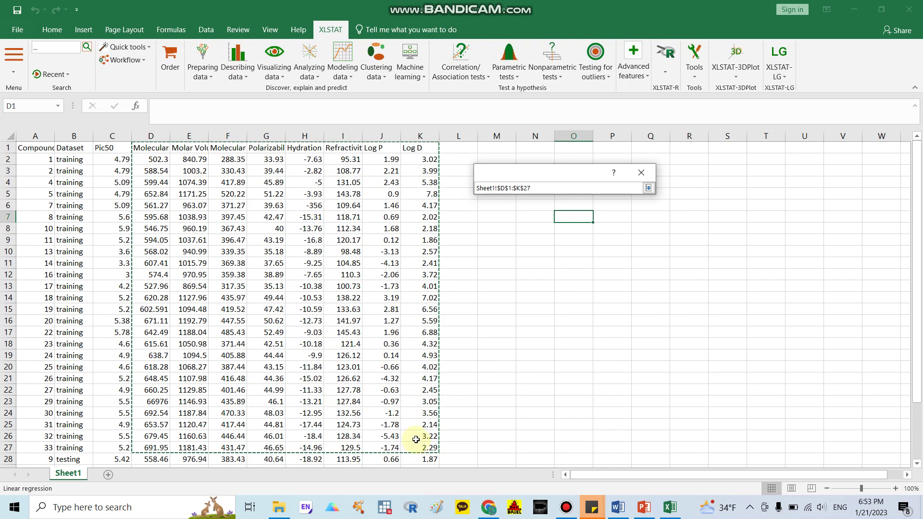
key(Return)
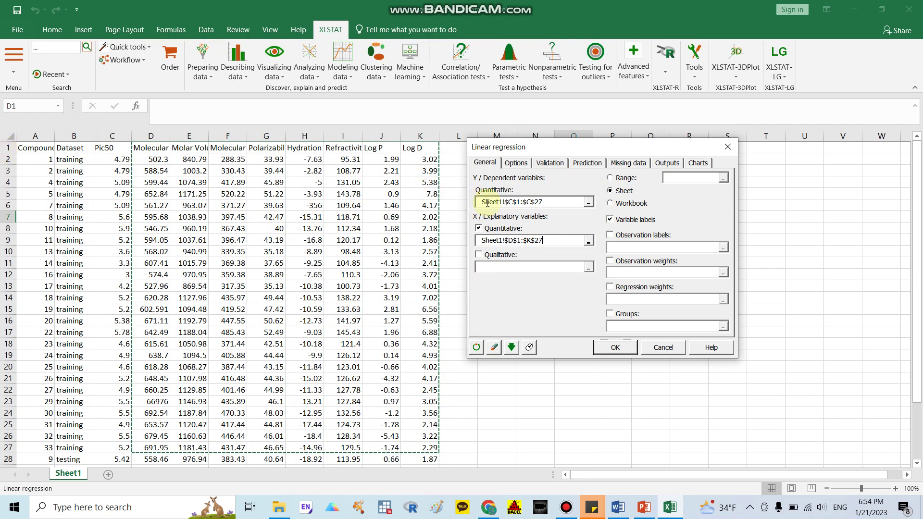
Step: Review the Options, Validation and Prediction tabs, then choose Do not accept missing data
click(516, 163)
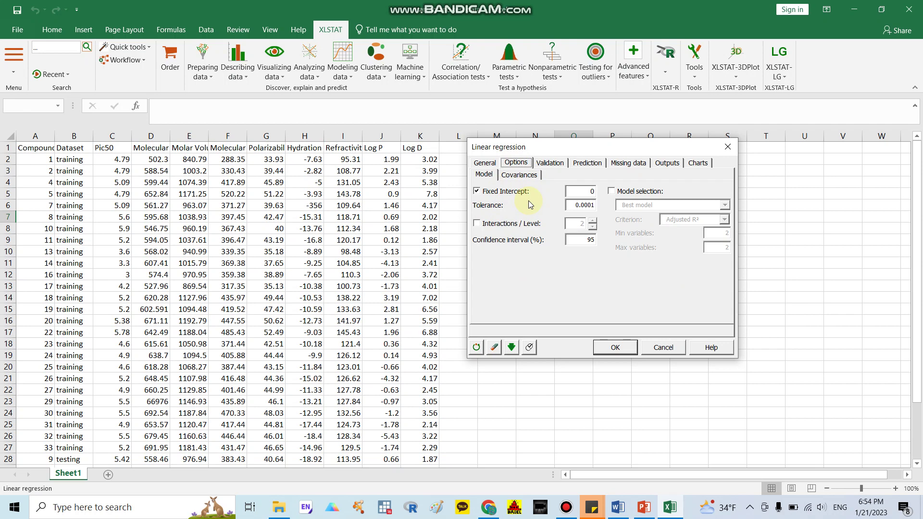
click(549, 164)
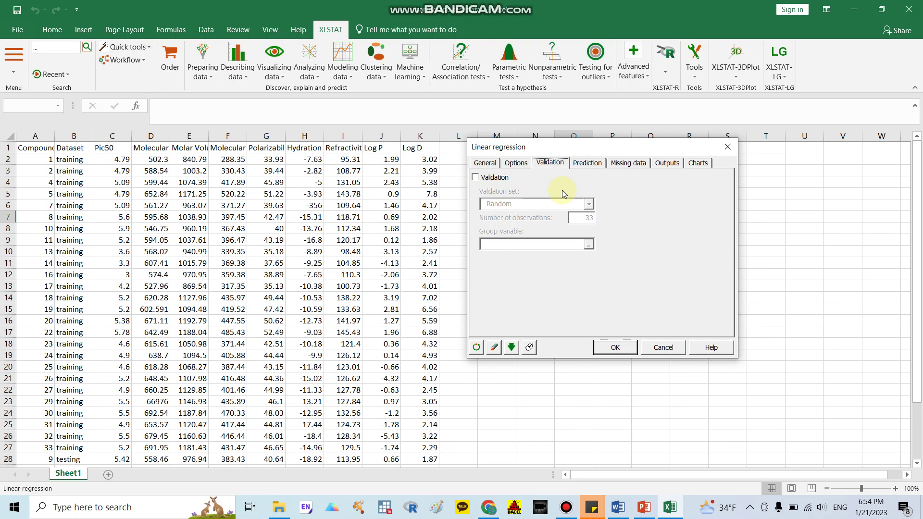
click(591, 165)
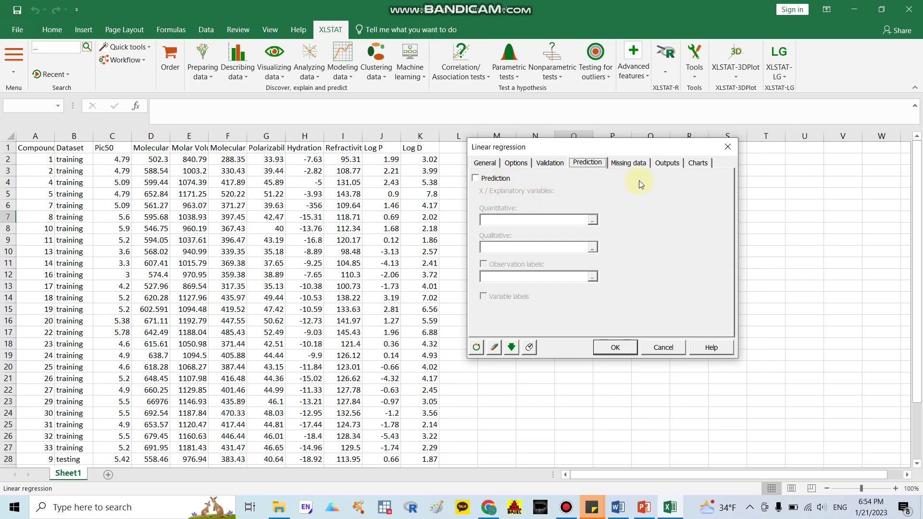
click(628, 163)
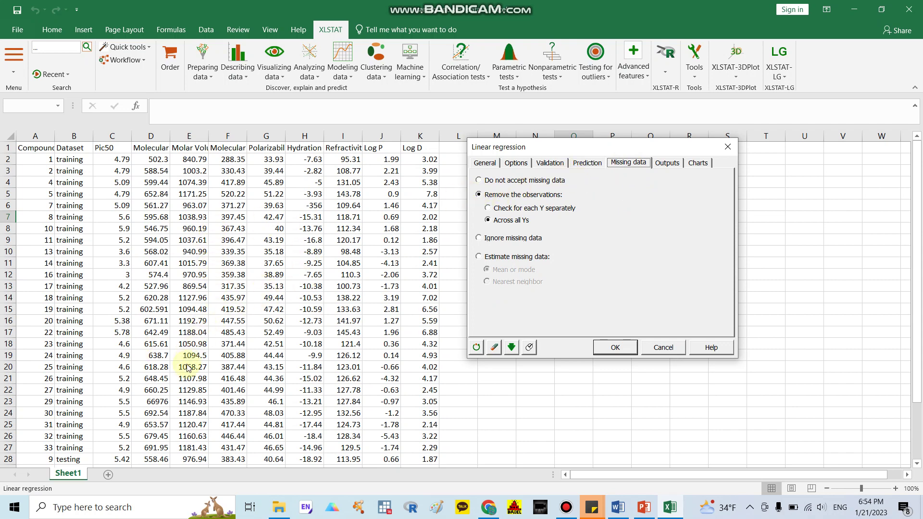
click(482, 180)
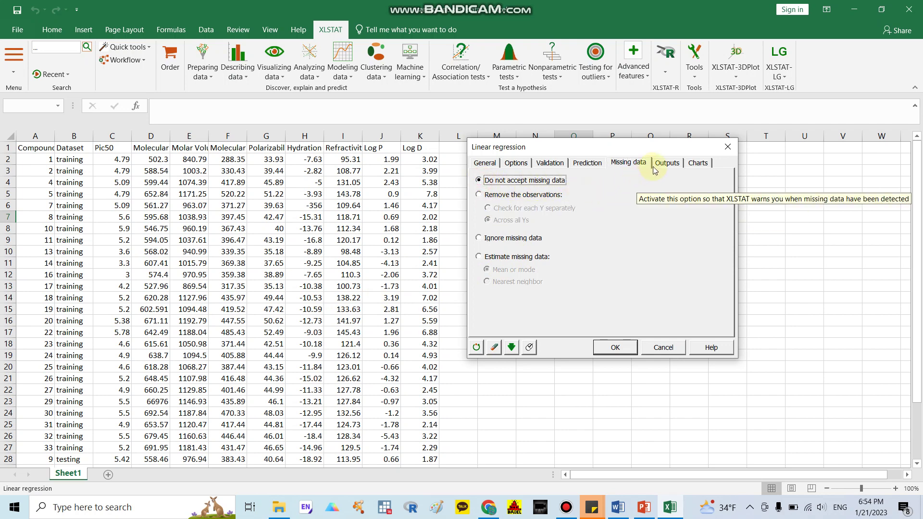
Step: Review the Outputs and Charts selections and run the linear regression
click(667, 163)
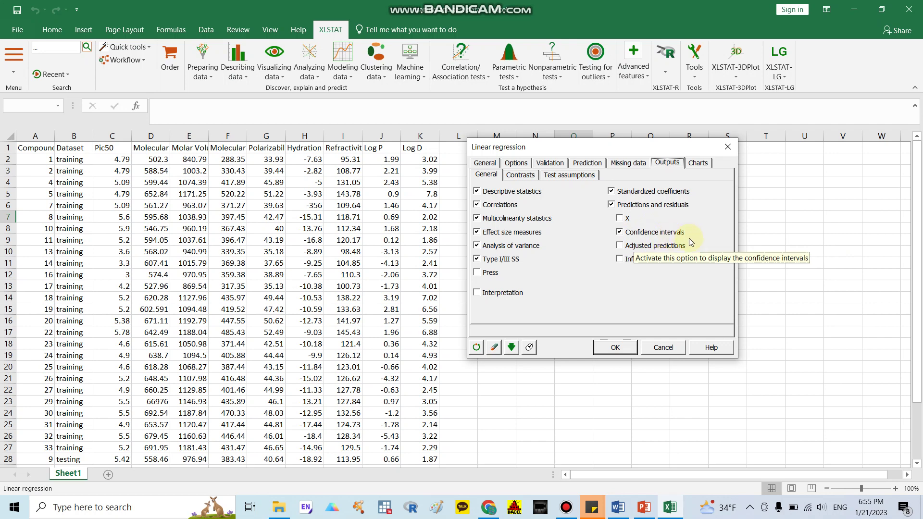
click(698, 165)
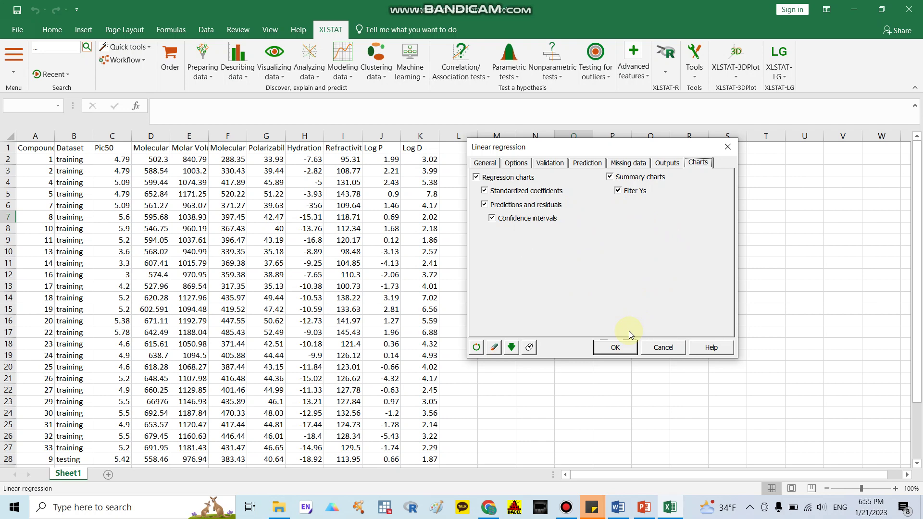
click(616, 350)
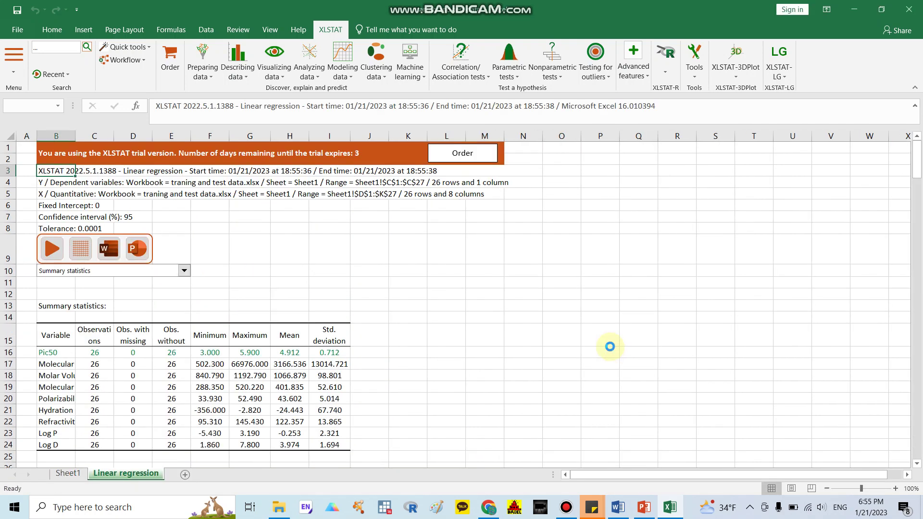
Step: Inspect the Summary statistics and Correlation matrix, checking the Molecular Surface Area correlations
scroll(393, 263, down, 1)
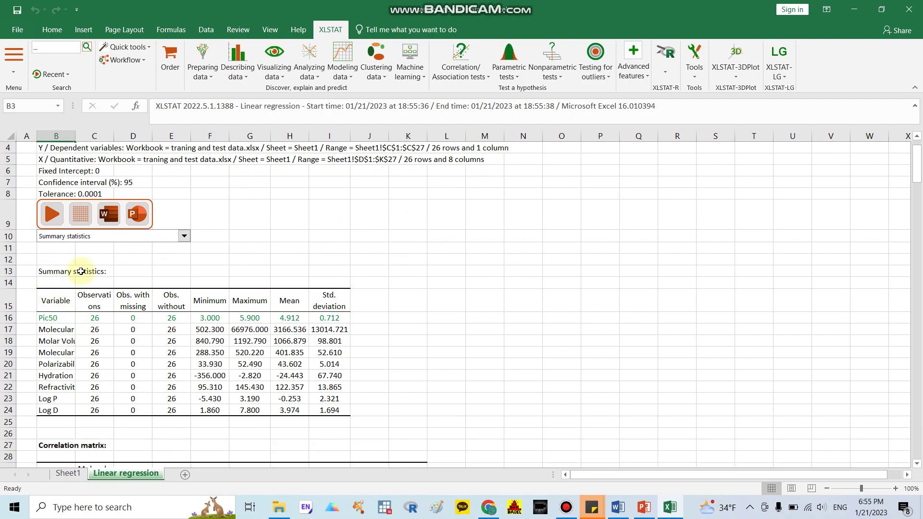
scroll(96, 289, down, 1)
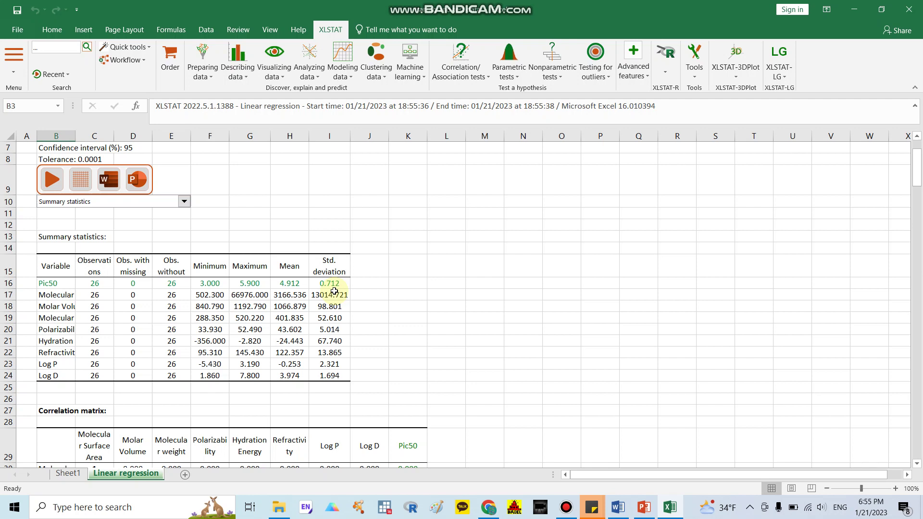
scroll(332, 289, down, 2)
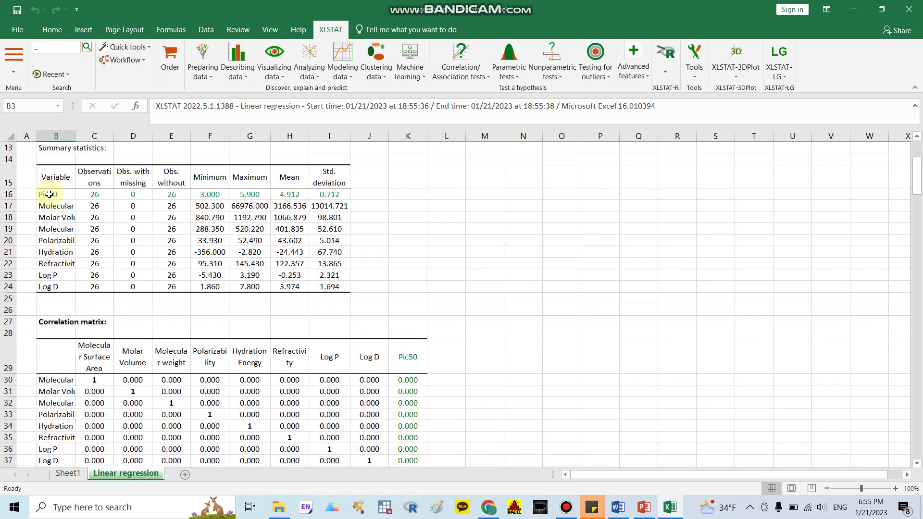
drag(53, 209, 45, 285)
scroll(140, 288, down, 1)
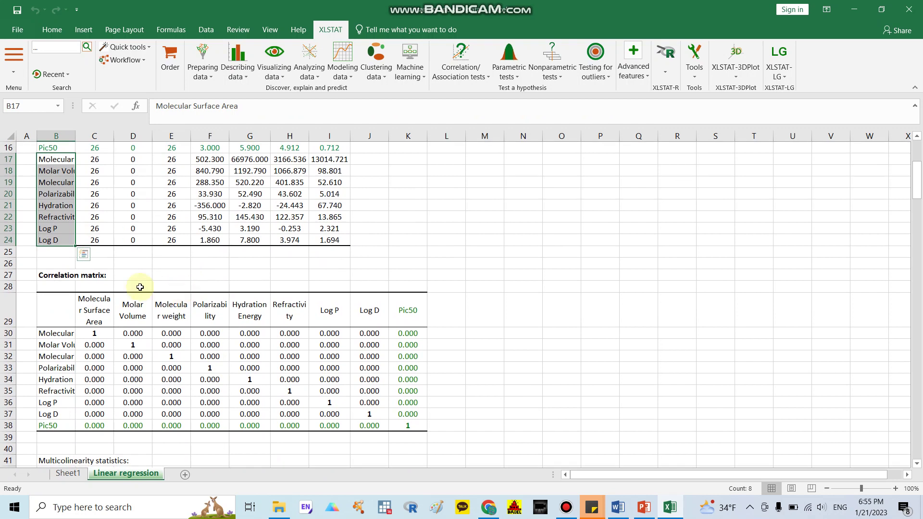
click(46, 275)
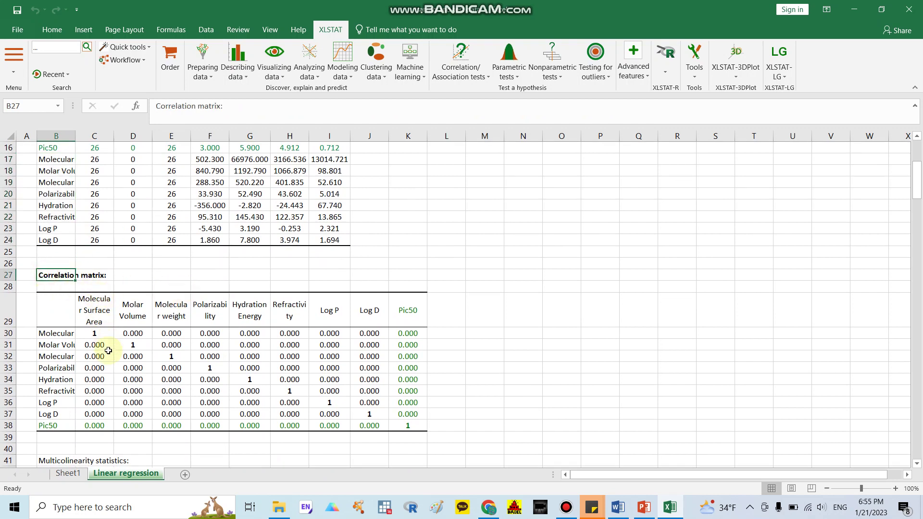
scroll(108, 350, down, 2)
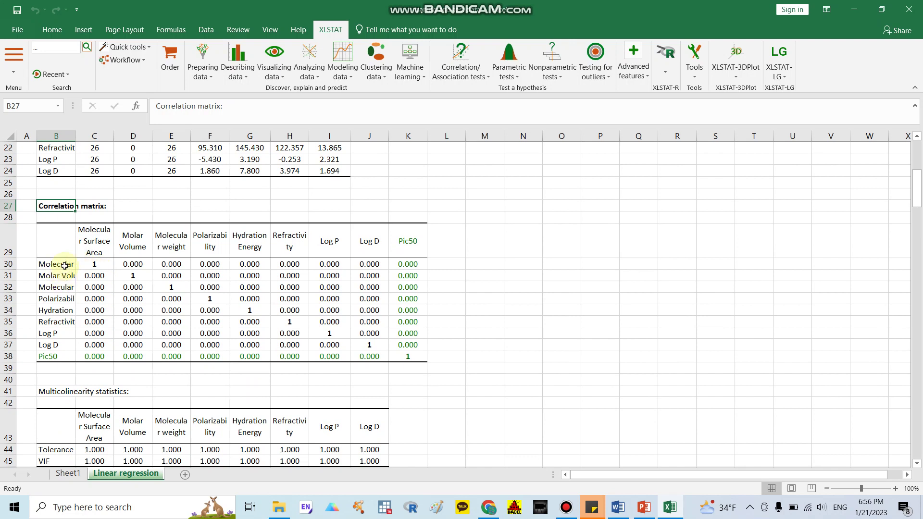
click(60, 266)
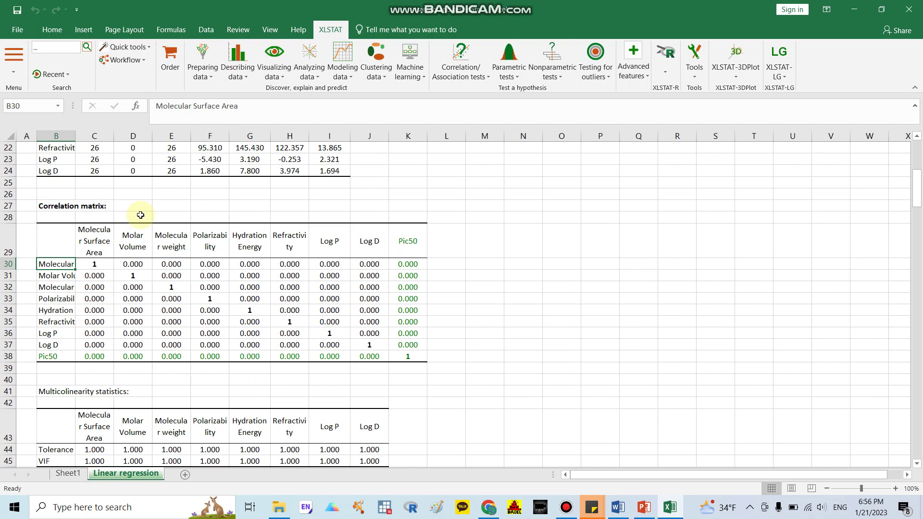
click(139, 264)
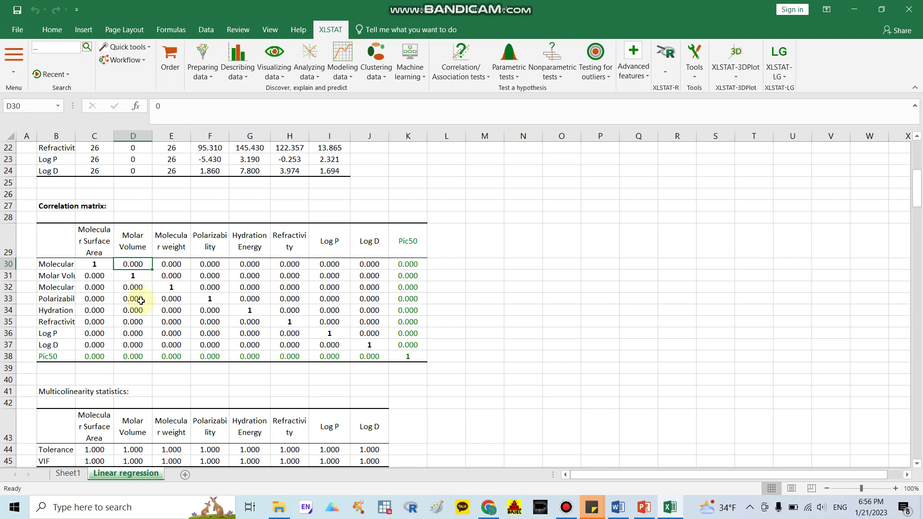
Step: Scroll past Multicollinearity statistics to the Pic50 Goodness of fit table showing R² 0.992
scroll(137, 296, down, 2)
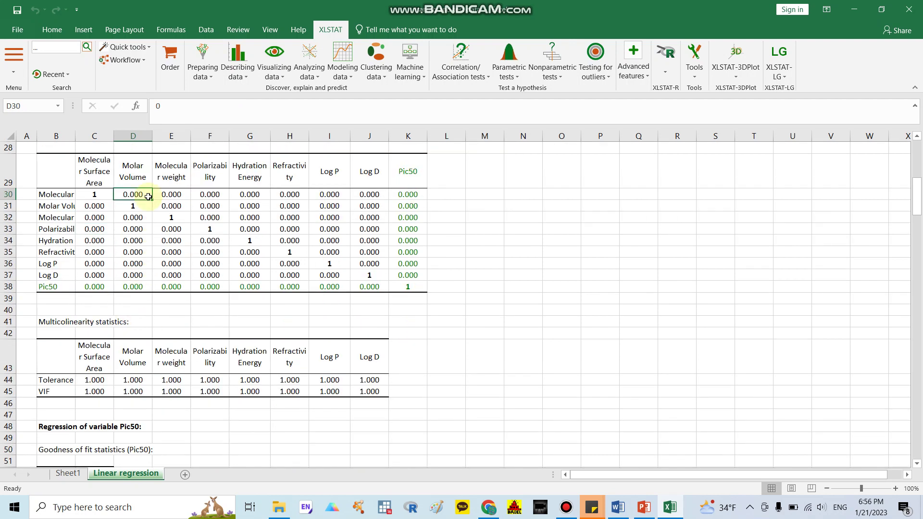
scroll(136, 250, down, 2)
scroll(135, 250, down, 1)
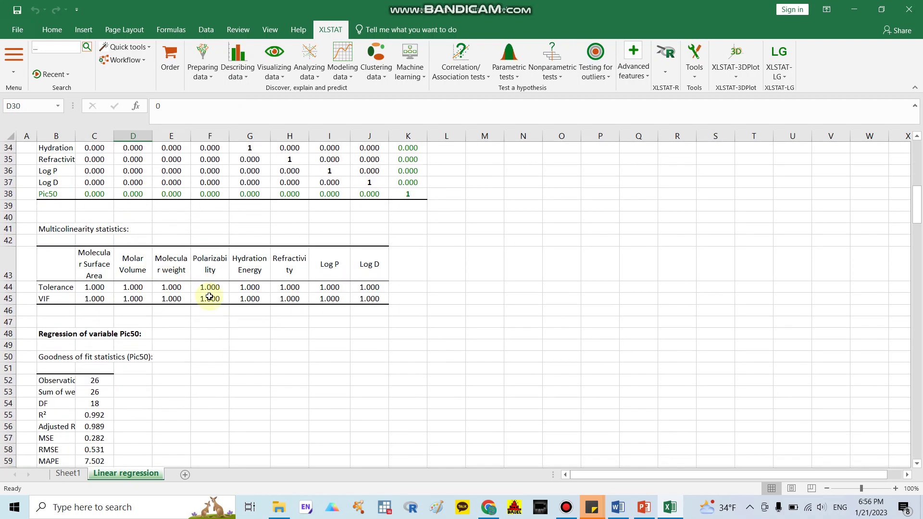
scroll(210, 297, down, 2)
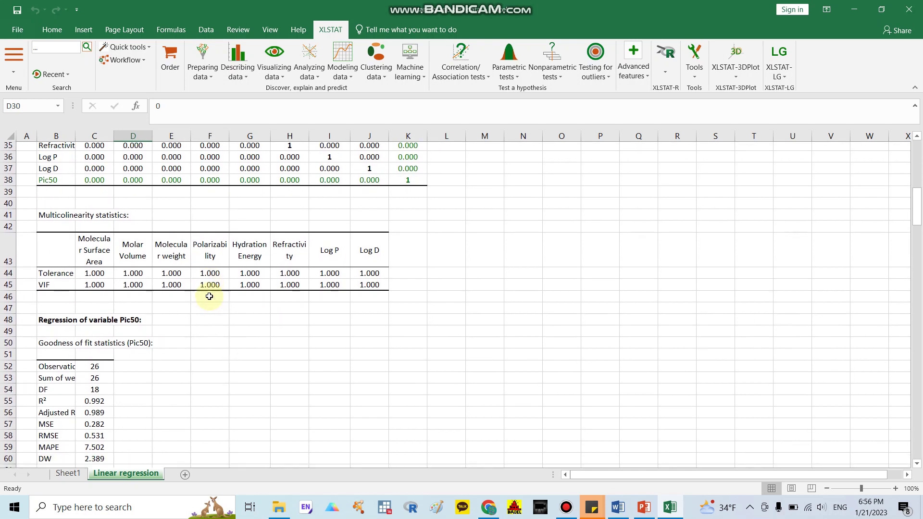
scroll(198, 300, down, 2)
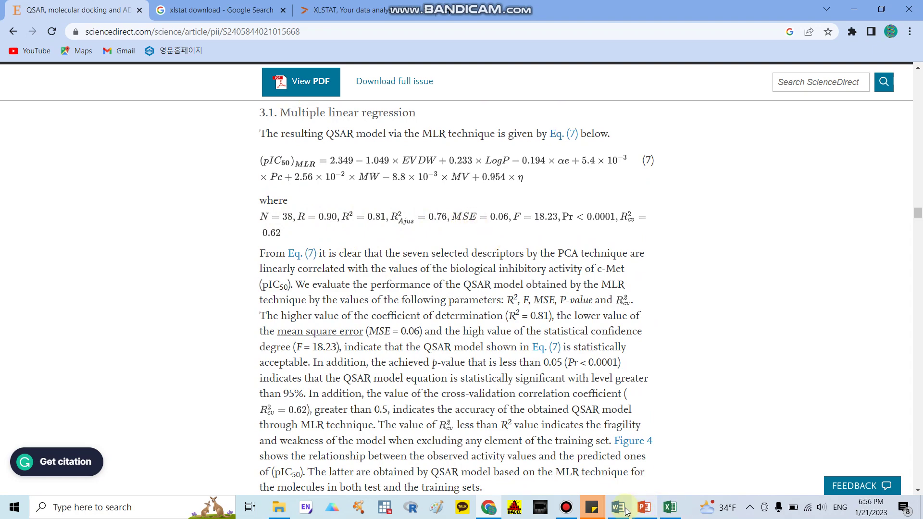
Step: Select XLSTAT's R², Adjusted R², MSE and RMSE values, then the Pic50 model equation cell
click(671, 508)
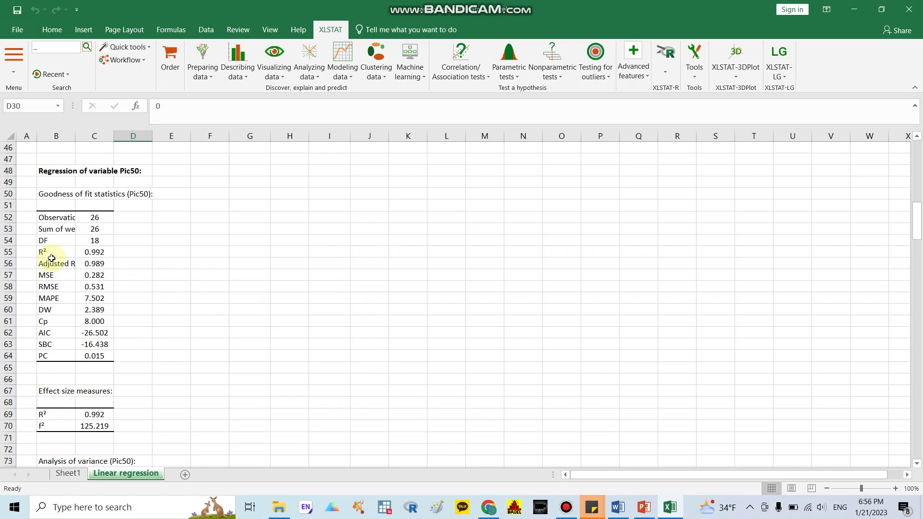
drag(48, 254, 78, 284)
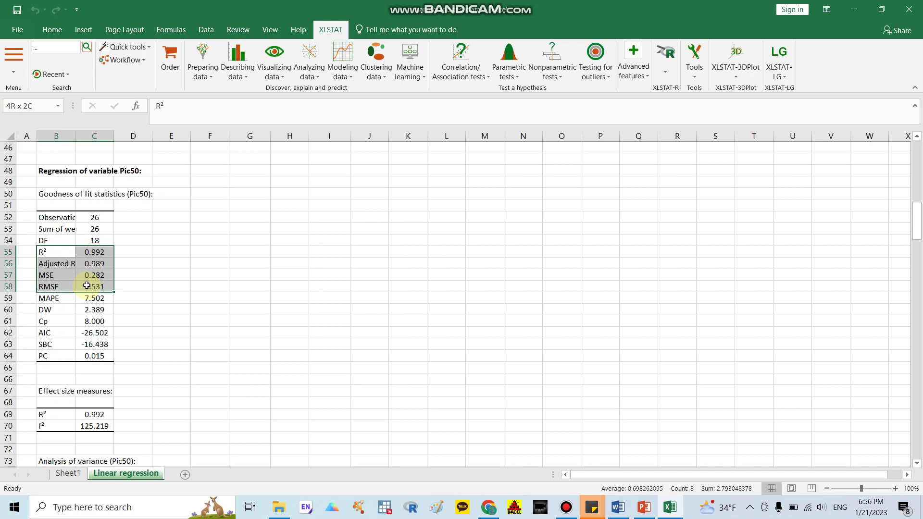
drag(86, 286, 88, 286)
scroll(212, 357, down, 1)
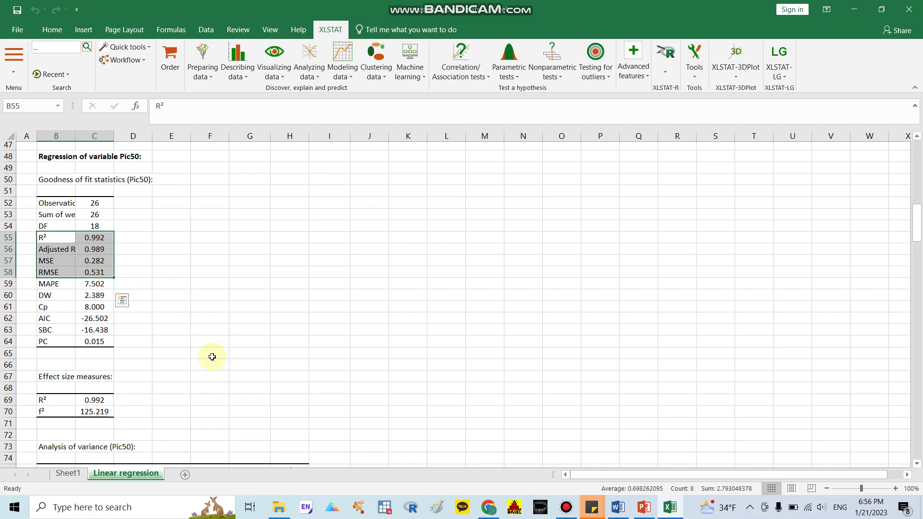
scroll(212, 357, down, 8)
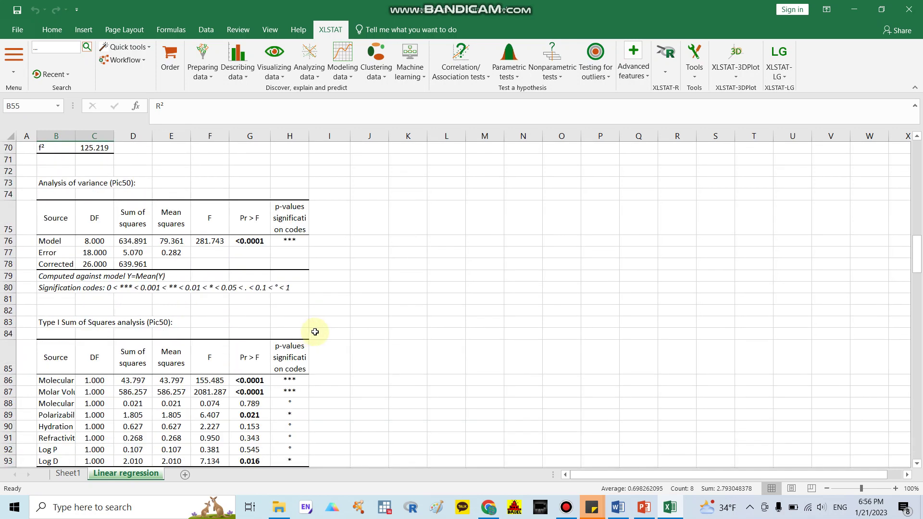
scroll(345, 329, down, 7)
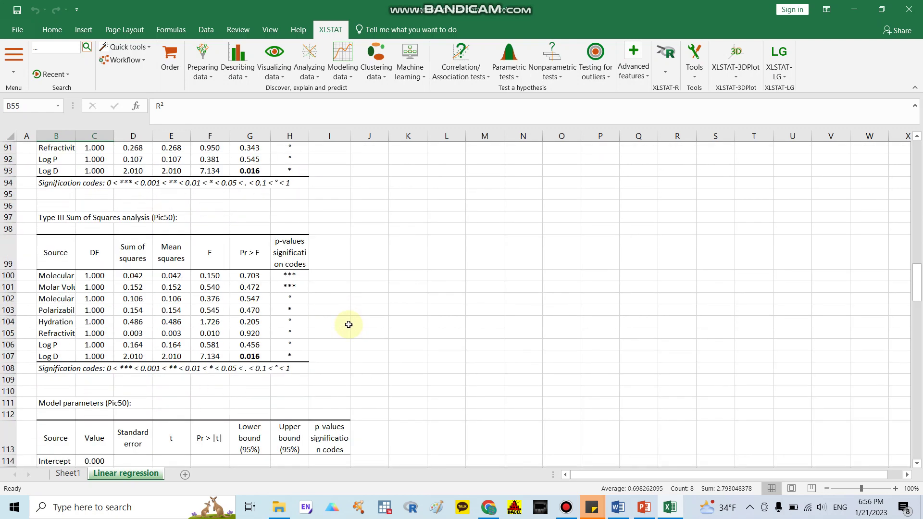
scroll(348, 325, down, 9)
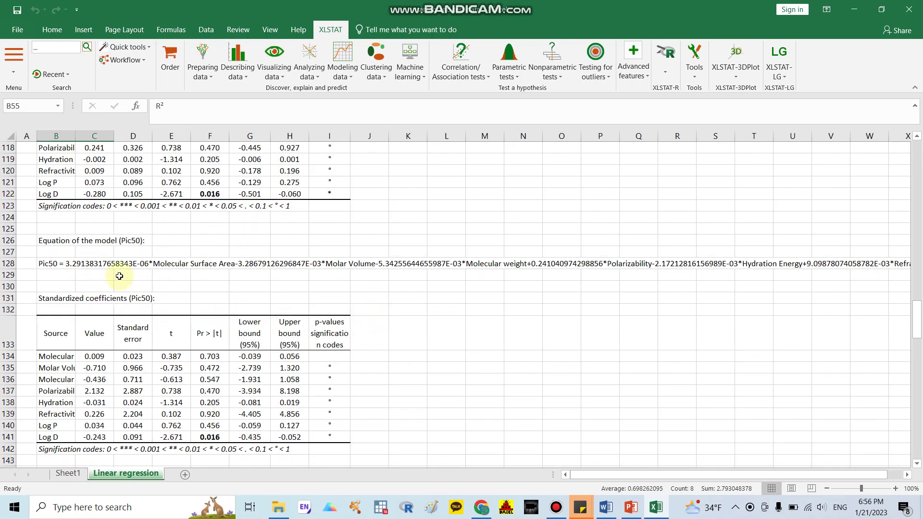
click(49, 263)
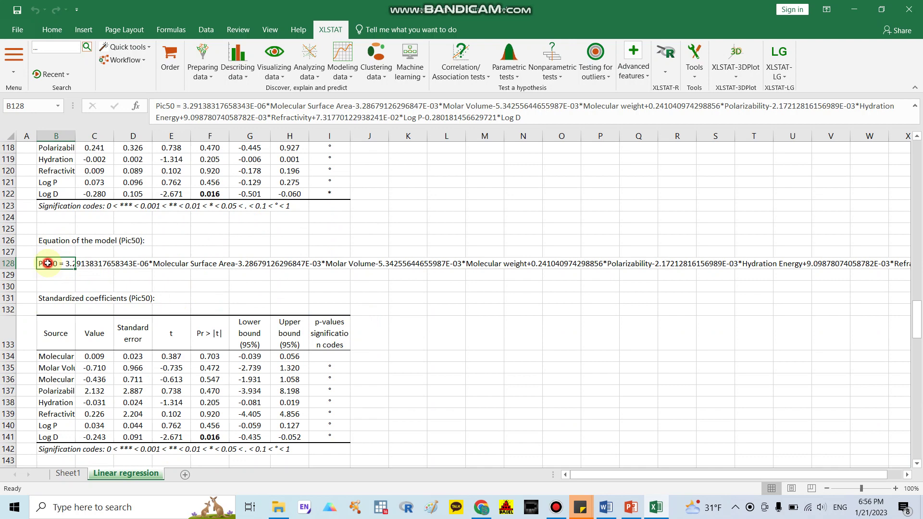
Step: Compare against the article's published MLR equation, then return to the Excel output
click(483, 509)
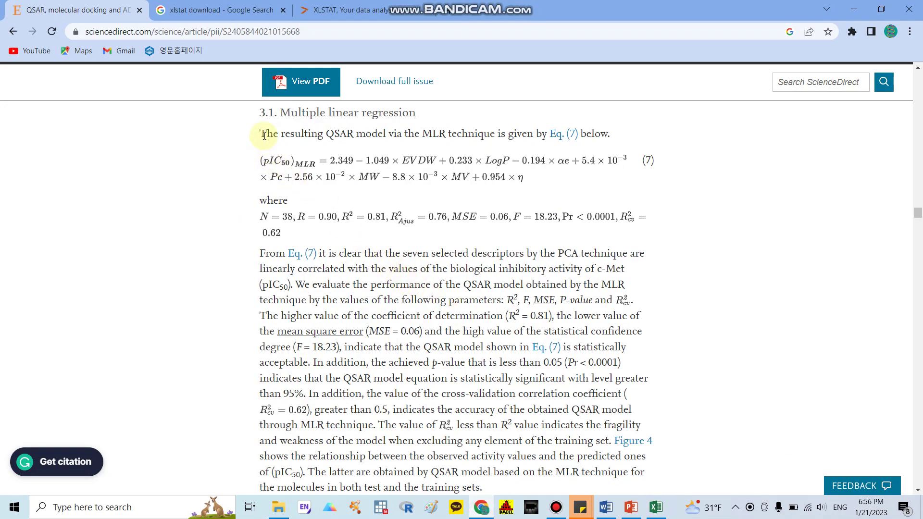
drag(264, 136, 319, 169)
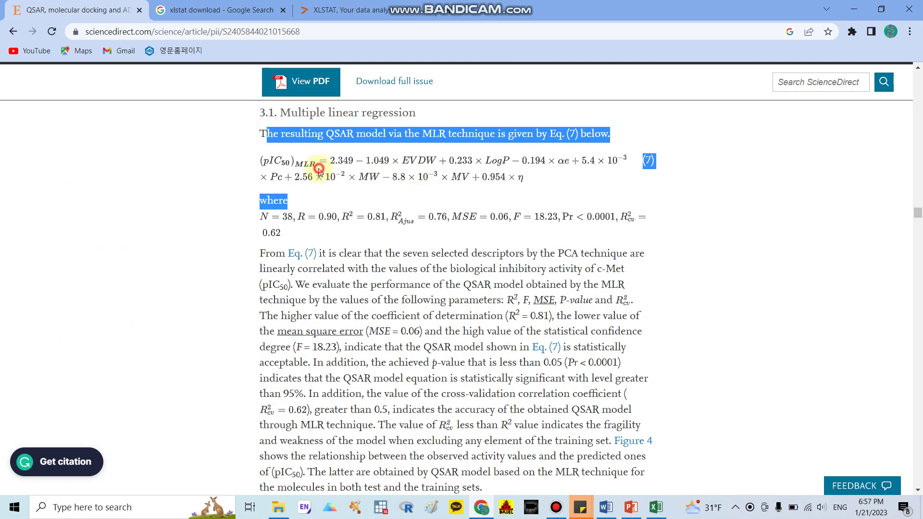
click(319, 170)
click(854, 10)
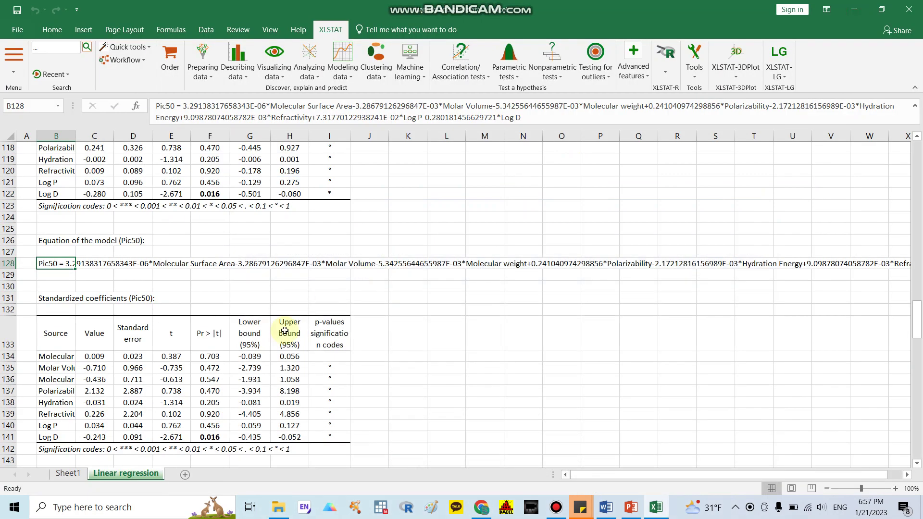
Step: Bring up the Obs1–Obs26 Predictions and residuals table and select the Pic50 and Pred(Pic50) headers
scroll(219, 345, down, 3)
scroll(220, 345, down, 12)
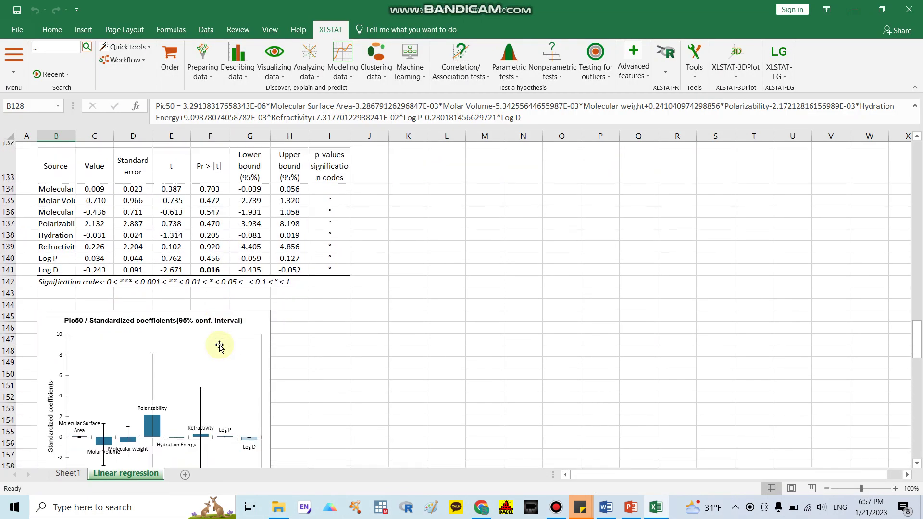
scroll(368, 364, down, 9)
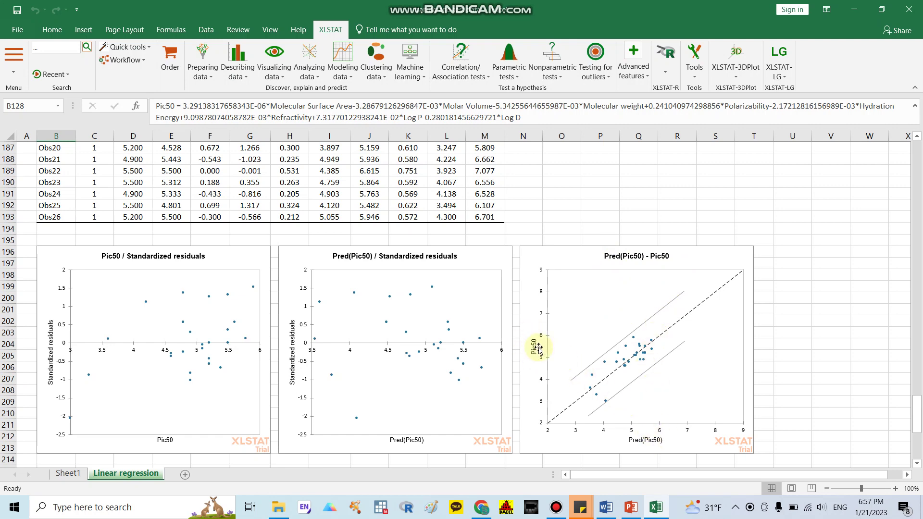
scroll(536, 355, up, 5)
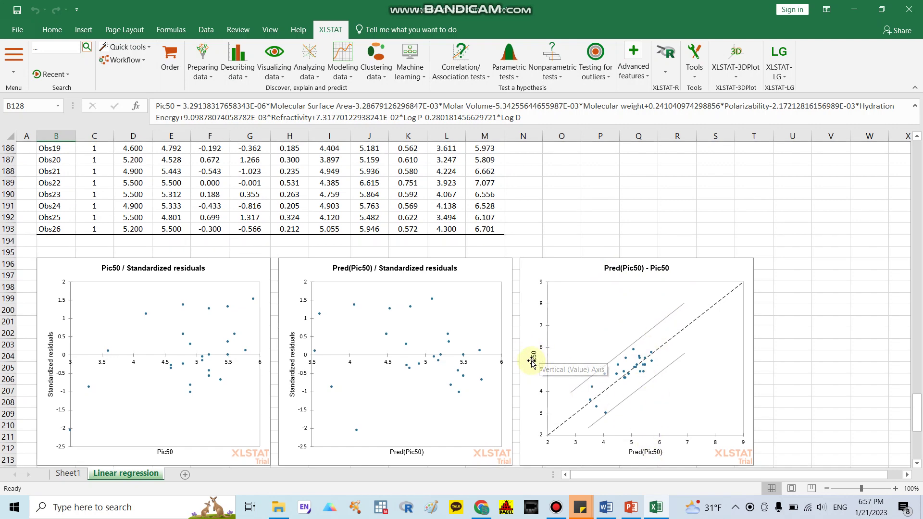
scroll(447, 308, up, 2)
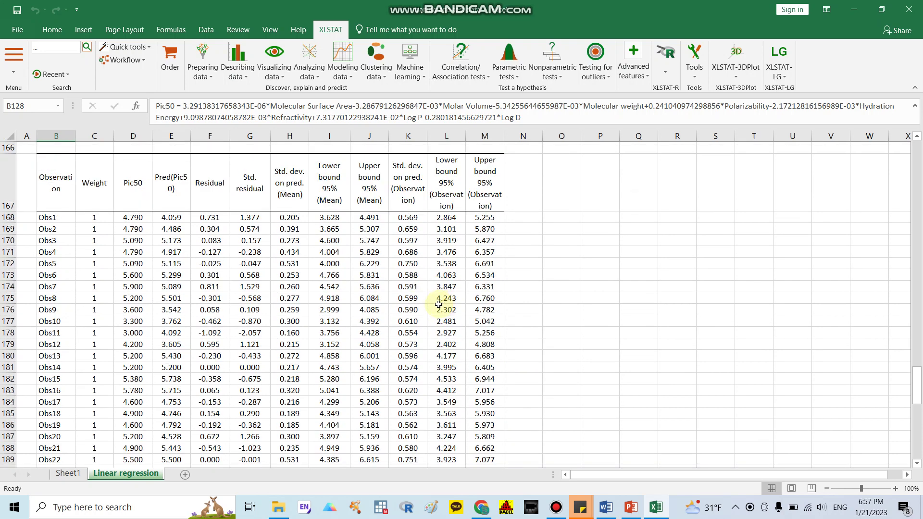
click(127, 190)
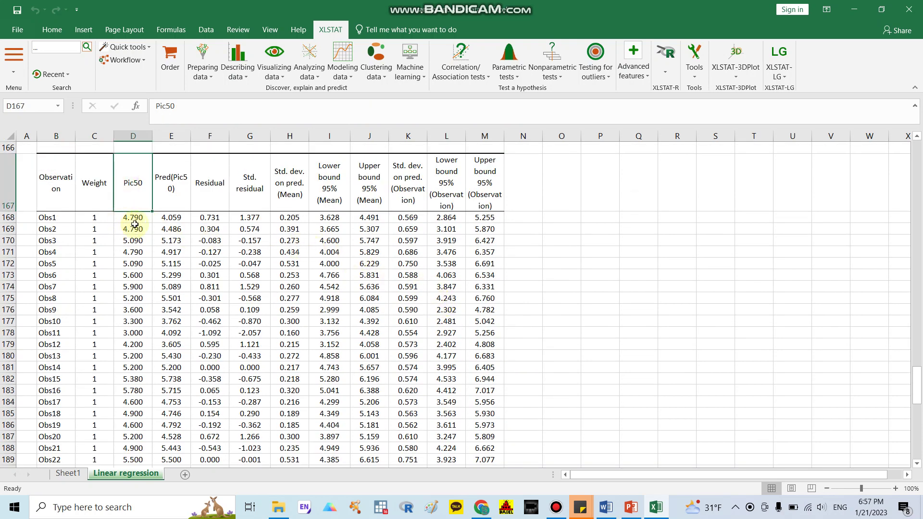
click(170, 182)
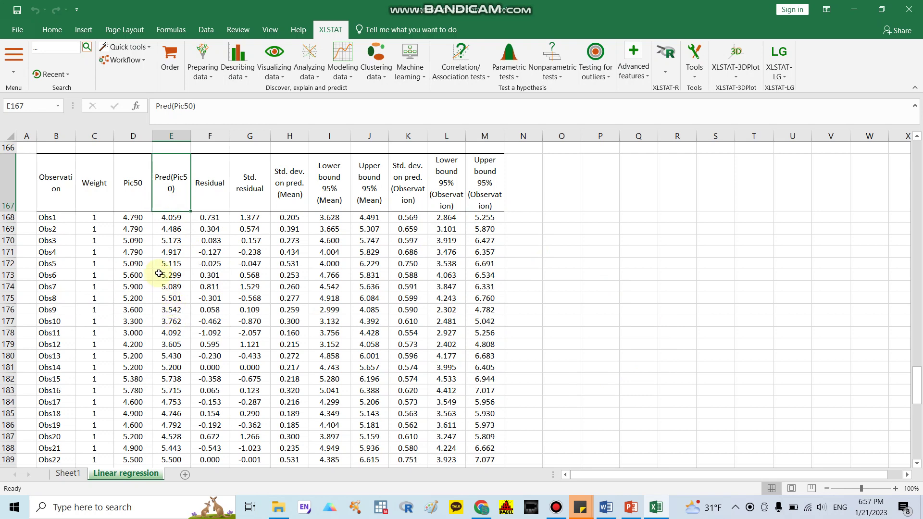
scroll(552, 444, down, 1)
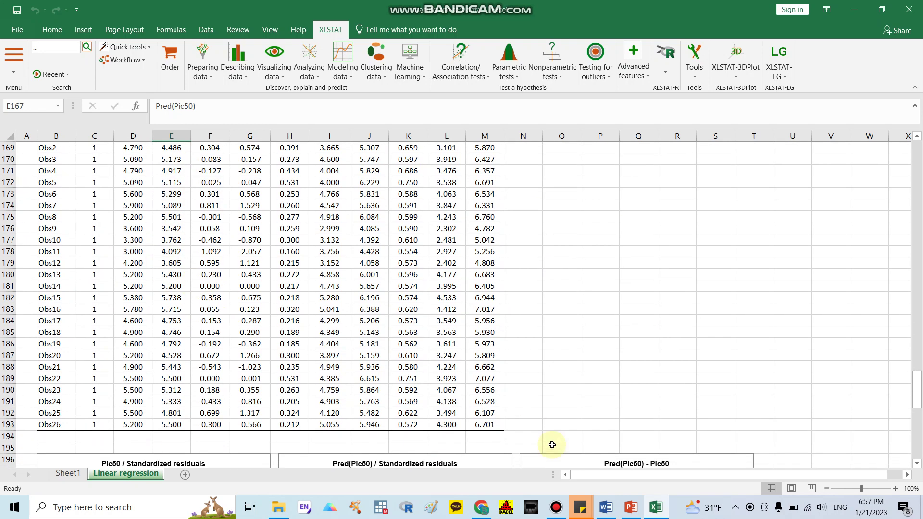
Step: On PowerPoint slide 10, examine the Pic50 equation and the fit statistics table's MSE entry
click(481, 507)
scroll(477, 343, up, 1)
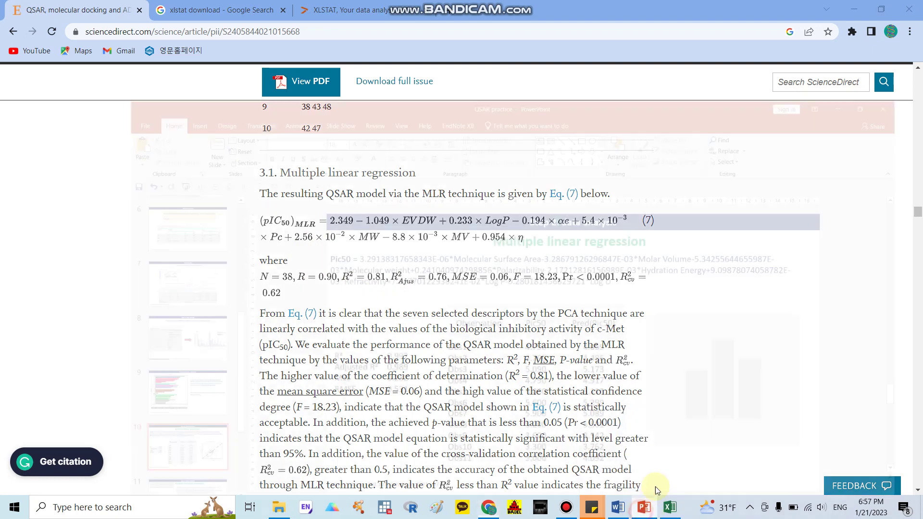
click(656, 485)
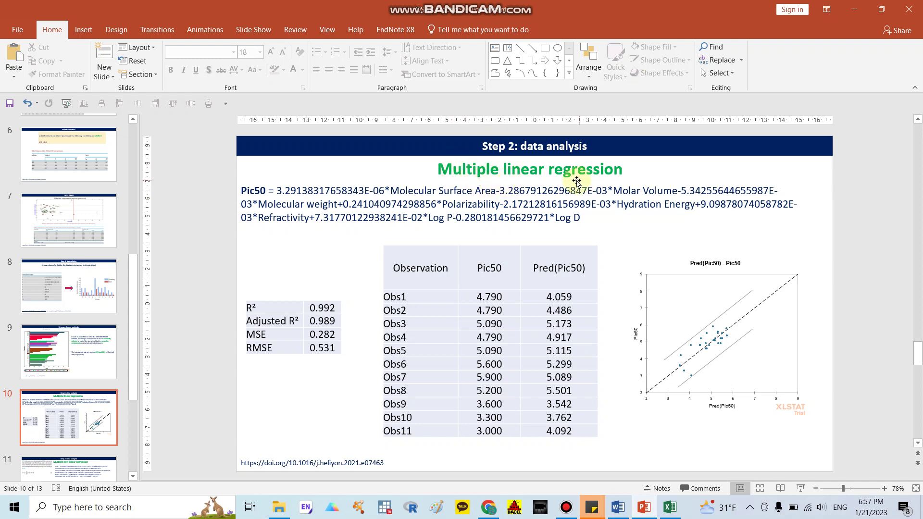
click(242, 190)
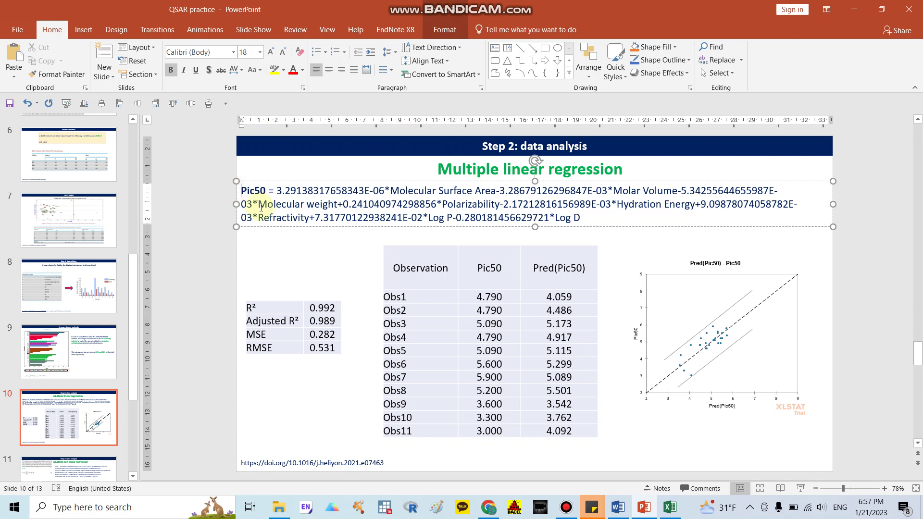
click(285, 321)
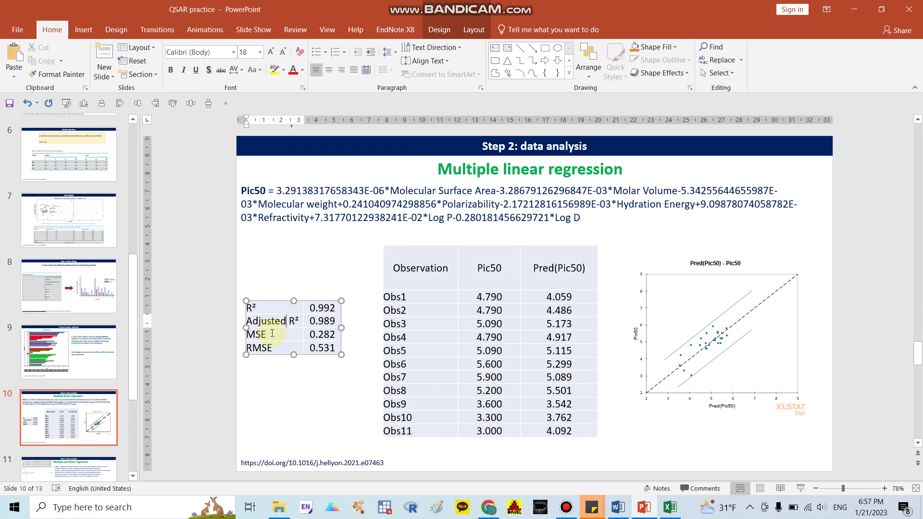
click(272, 334)
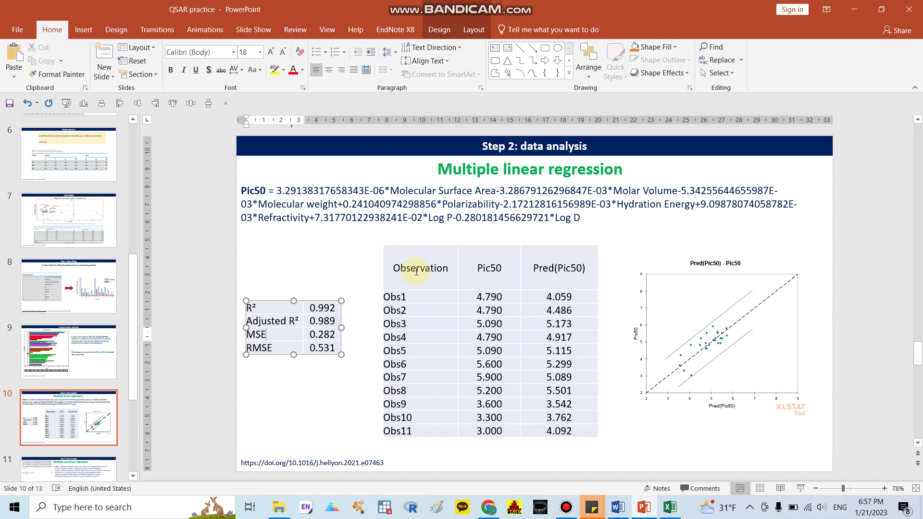
Step: Examine the slide's observation and Pred(Pic50) table, then go back to the ScienceDirect article
click(505, 268)
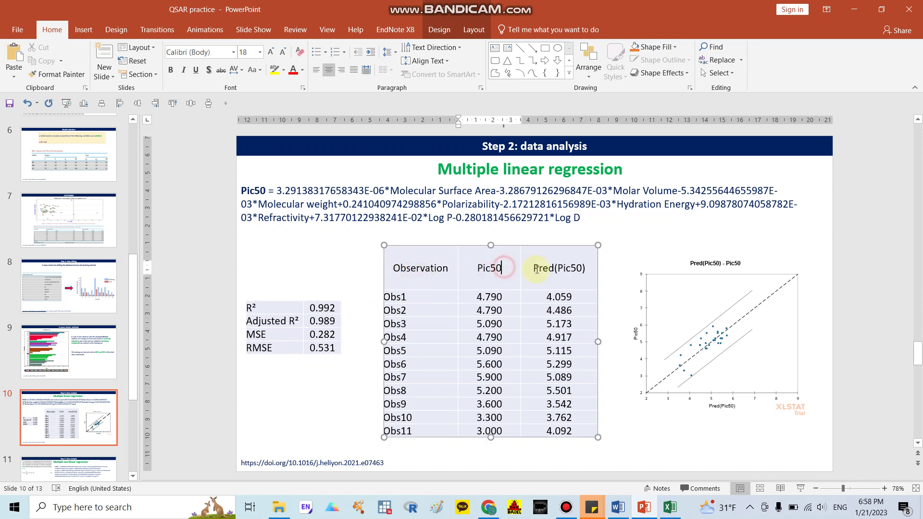
click(563, 270)
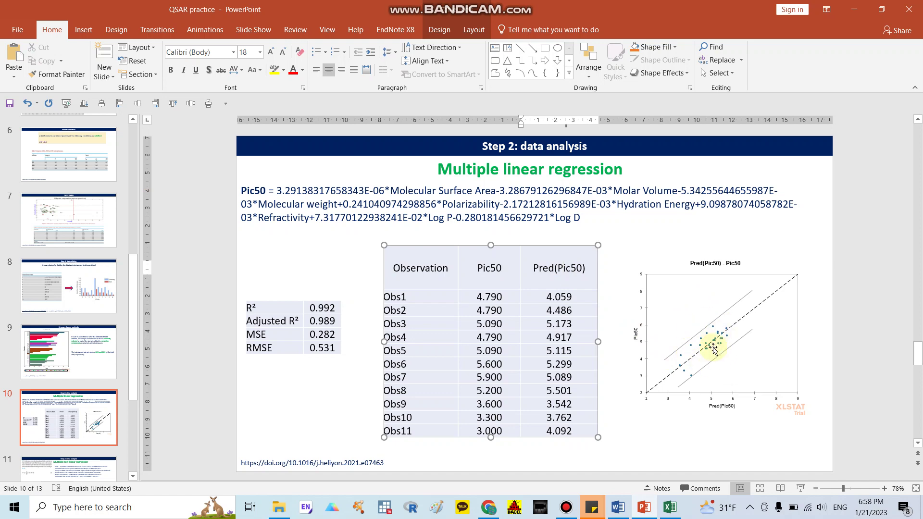
click(488, 508)
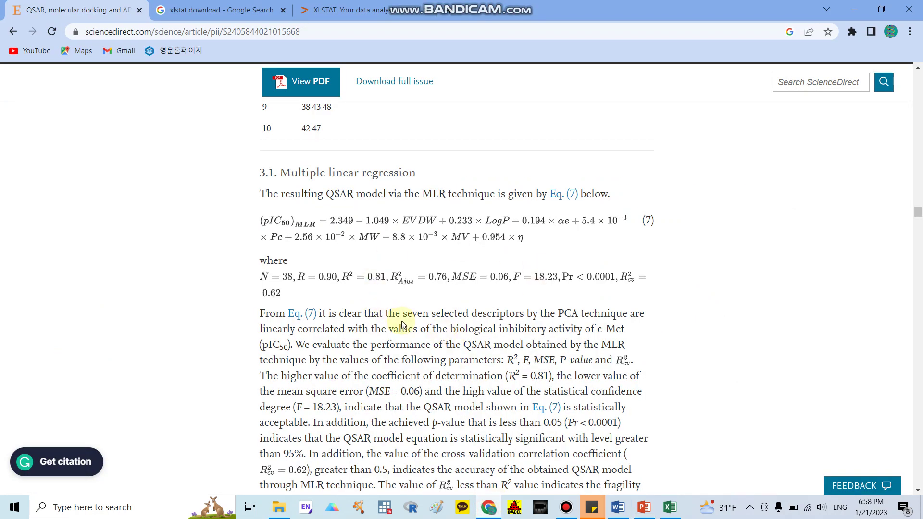
Step: Scroll the article to Table 6 of observed versus MLR, MNLR and ANN predicted pIC50 values
scroll(402, 324, down, 20)
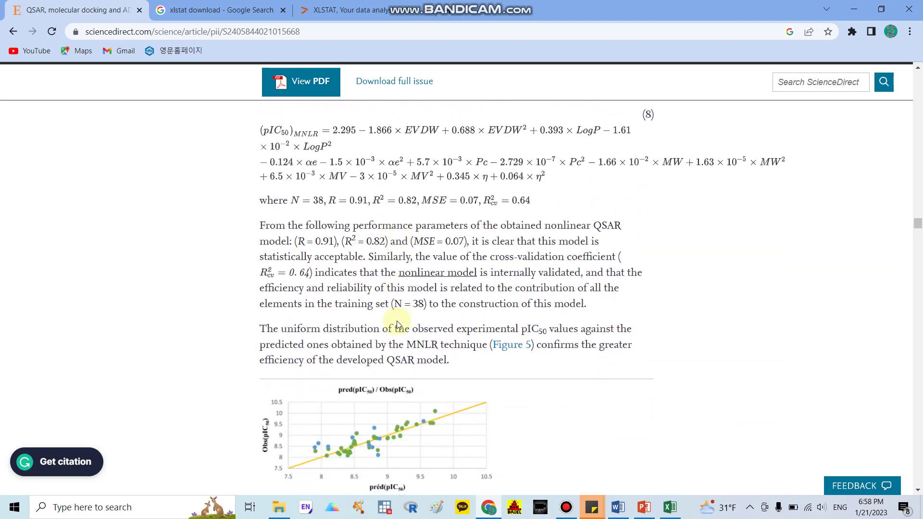
scroll(397, 322, down, 15)
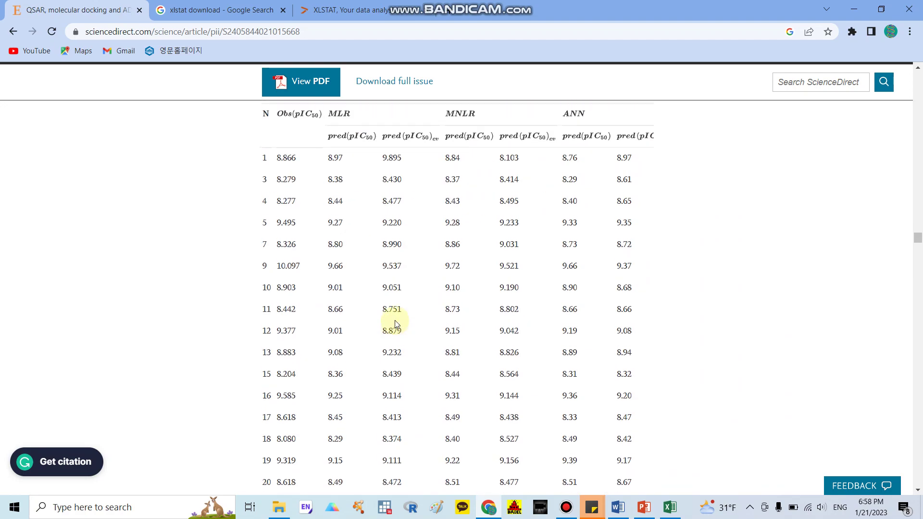
scroll(397, 325, up, 2)
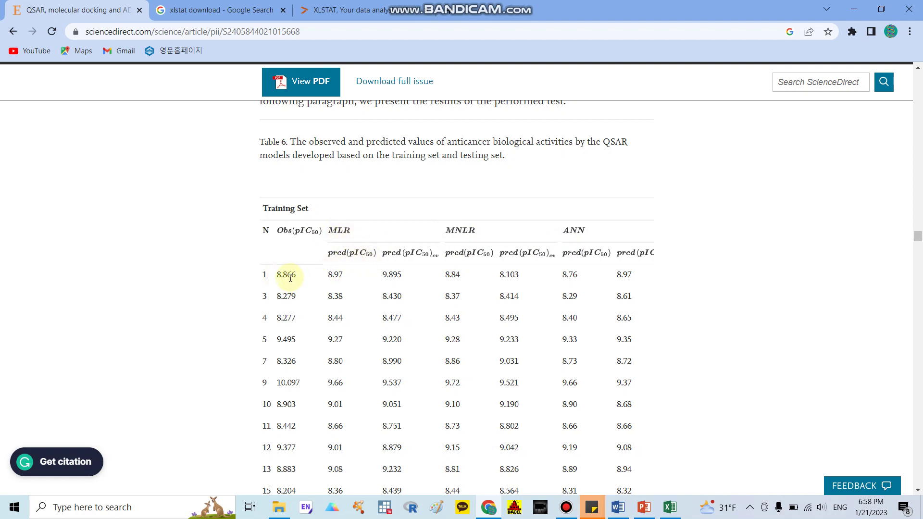
Step: Switch back to Excel and show the Pic50 predictions and residuals table (Obs1: 4.790 observed, 4.059 predicted)
click(672, 507)
scroll(587, 362, up, 4)
scroll(572, 358, down, 2)
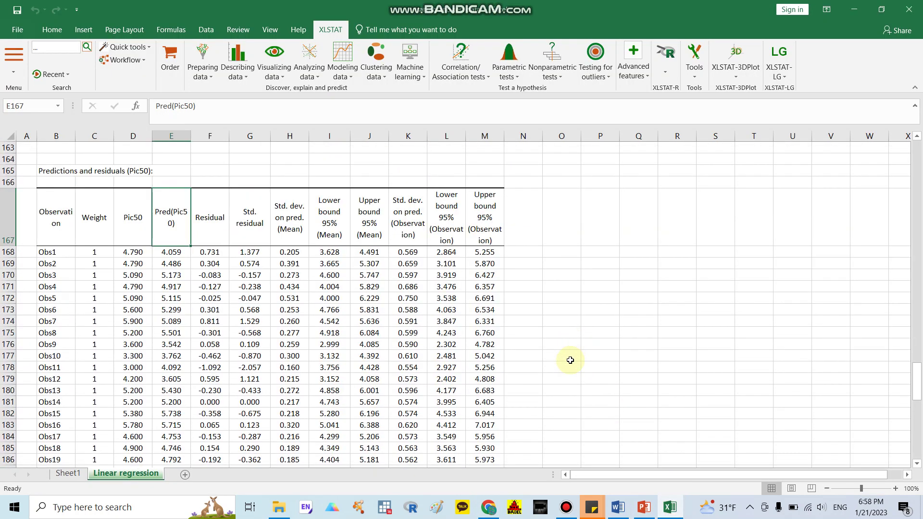
scroll(571, 361, down, 5)
scroll(569, 363, up, 5)
scroll(568, 364, down, 1)
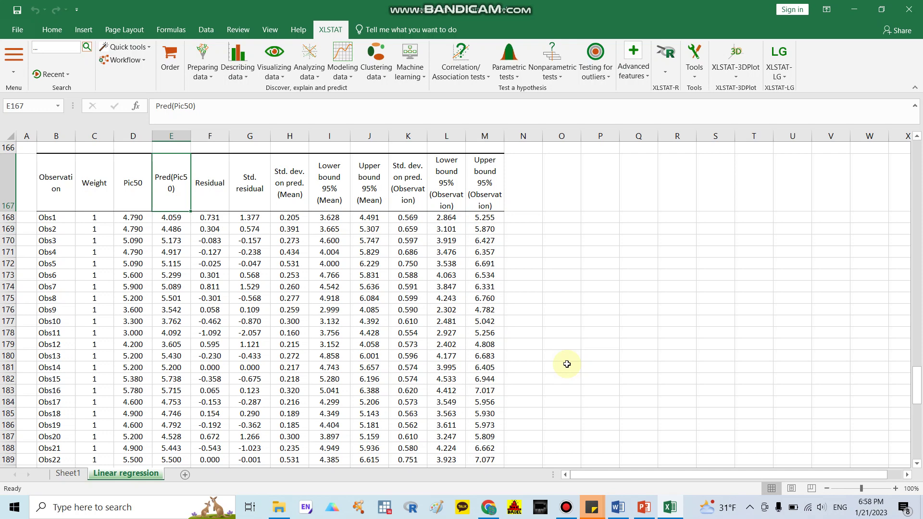